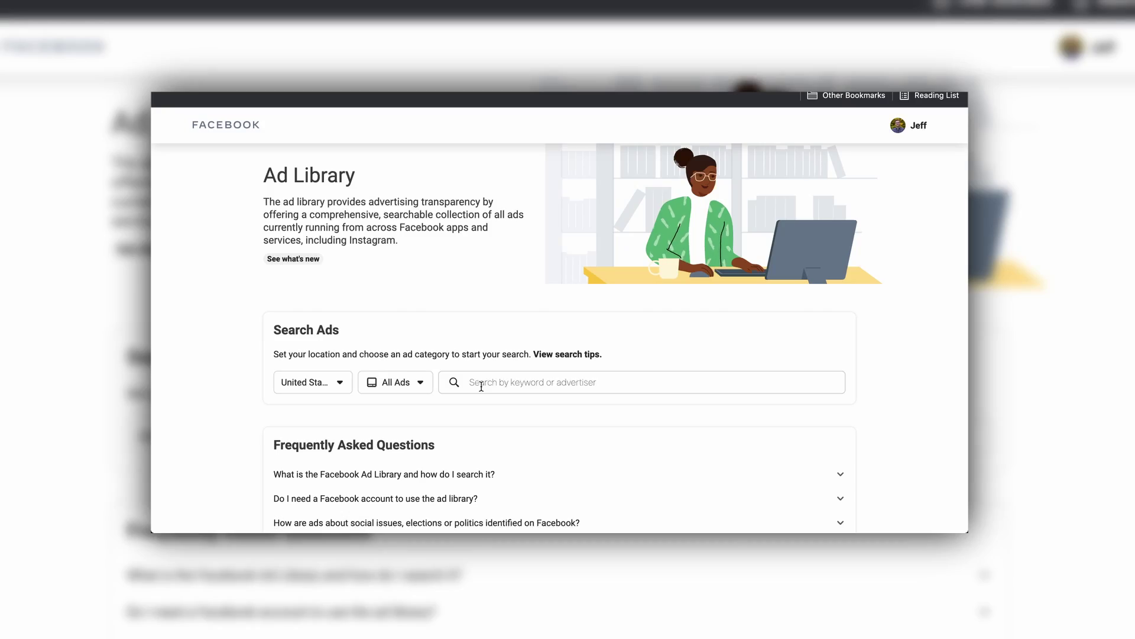
# Search the Ad Library for the public-figure advertiser by name and scroll to their ad cards
pyautogui.click(481, 386)
pyautogui.write('peng joon')
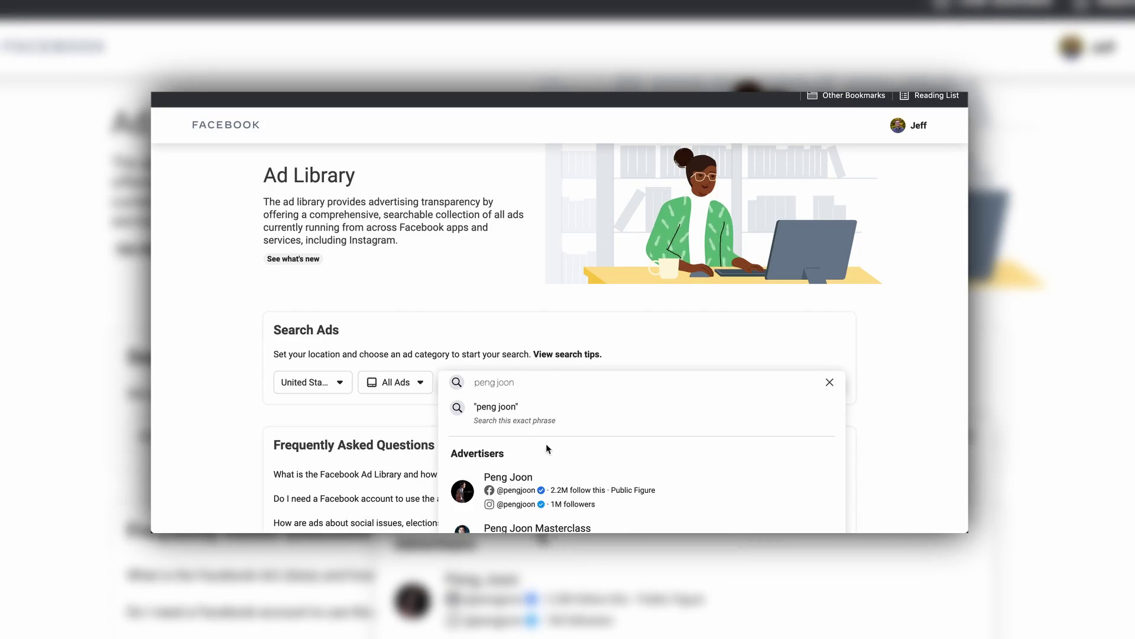
pyautogui.click(509, 482)
pyautogui.scroll(-5, 432, 390)
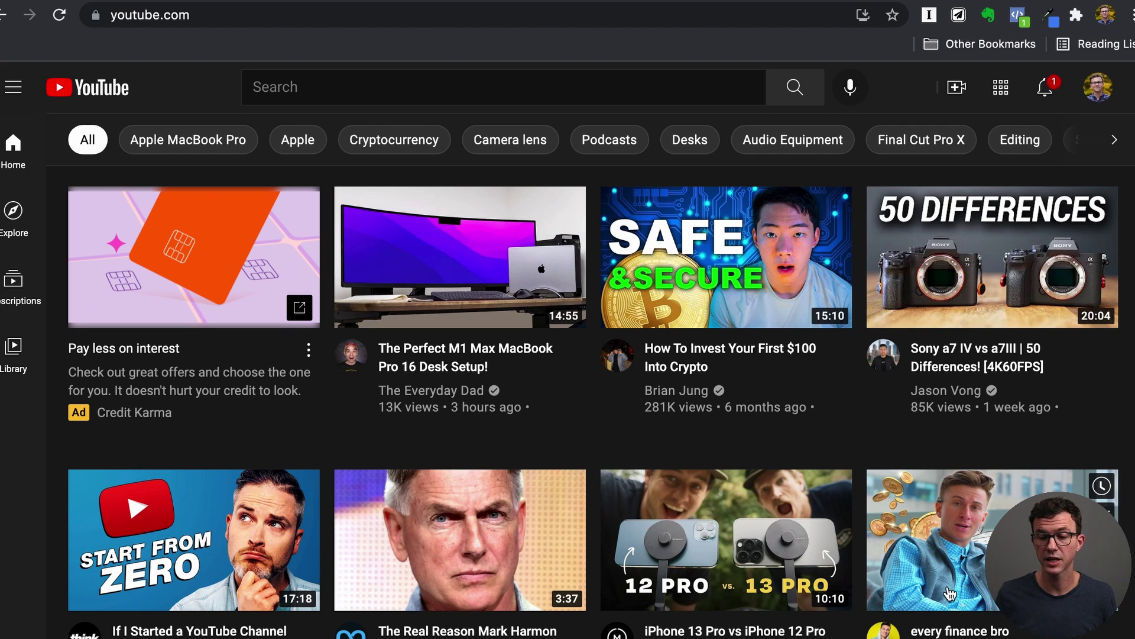
# Open the 'How To Invest Your First $100 Into Crypto' video and pause its Melio pre-roll ad
pyautogui.moveTo(951, 593)
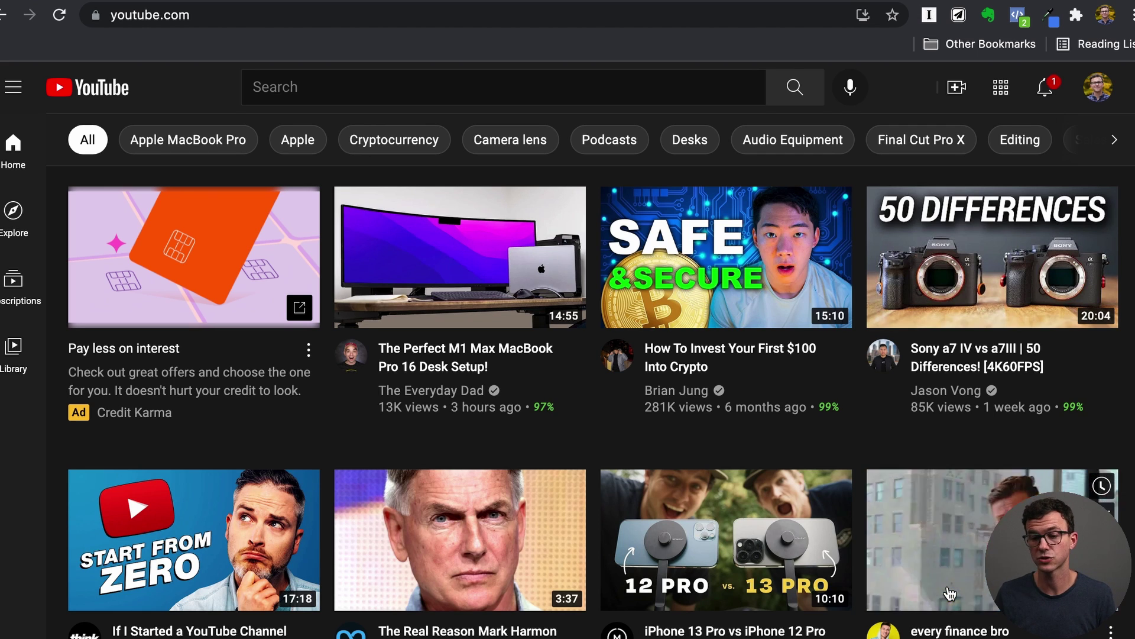
pyautogui.click(718, 288)
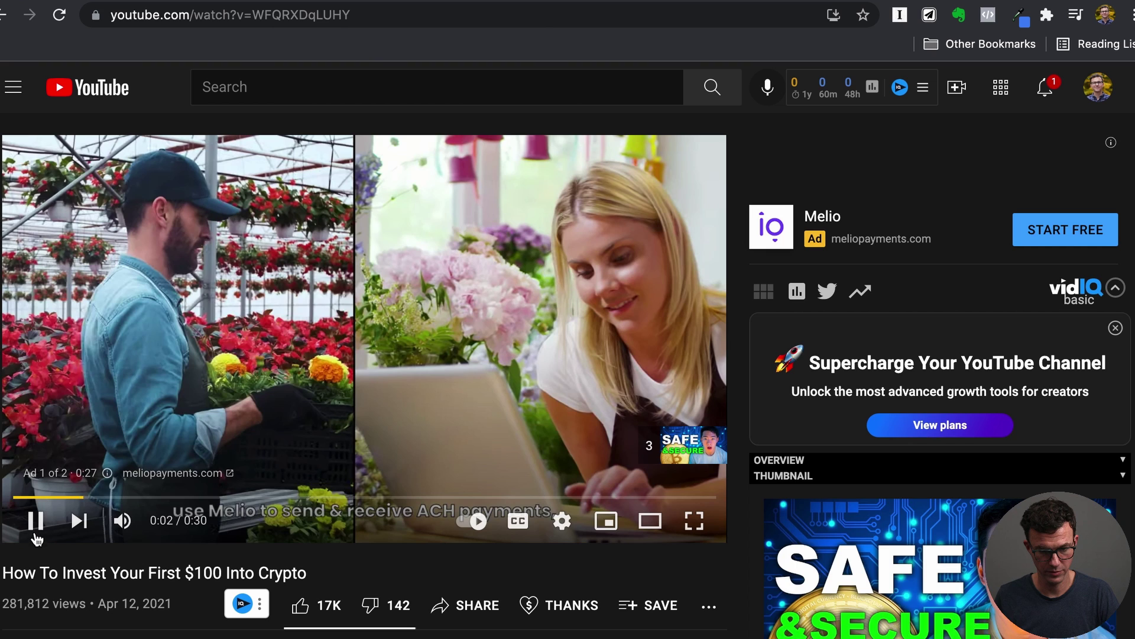
pyautogui.click(35, 526)
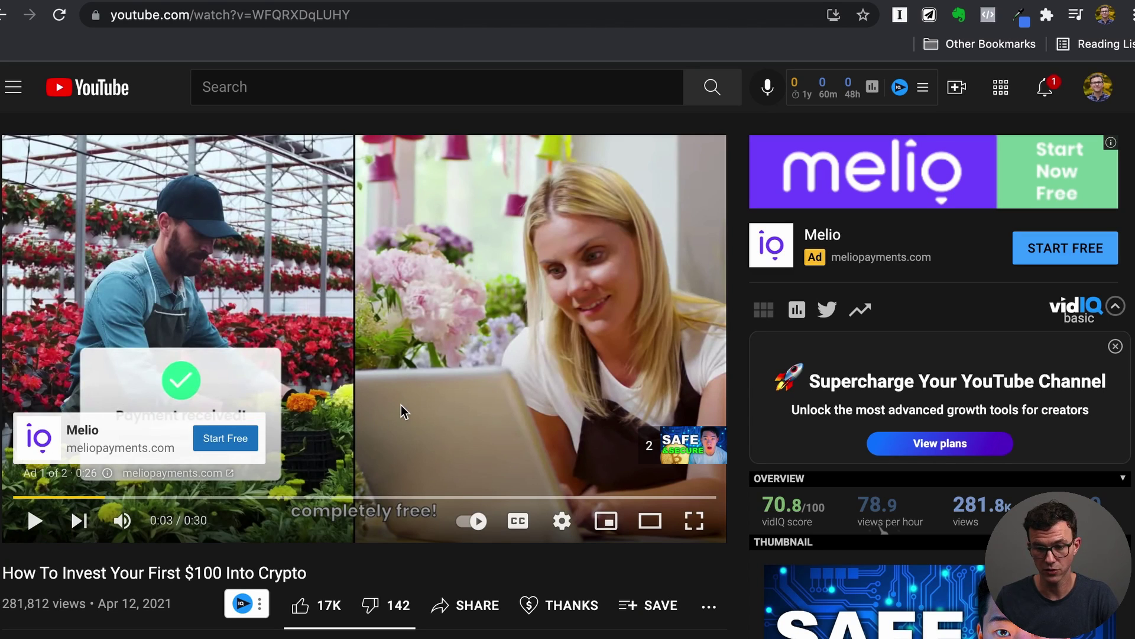
# Show Stats for nerds on the Melio ad to reveal its video ID, then go to Word
pyautogui.rightClick(388, 292)
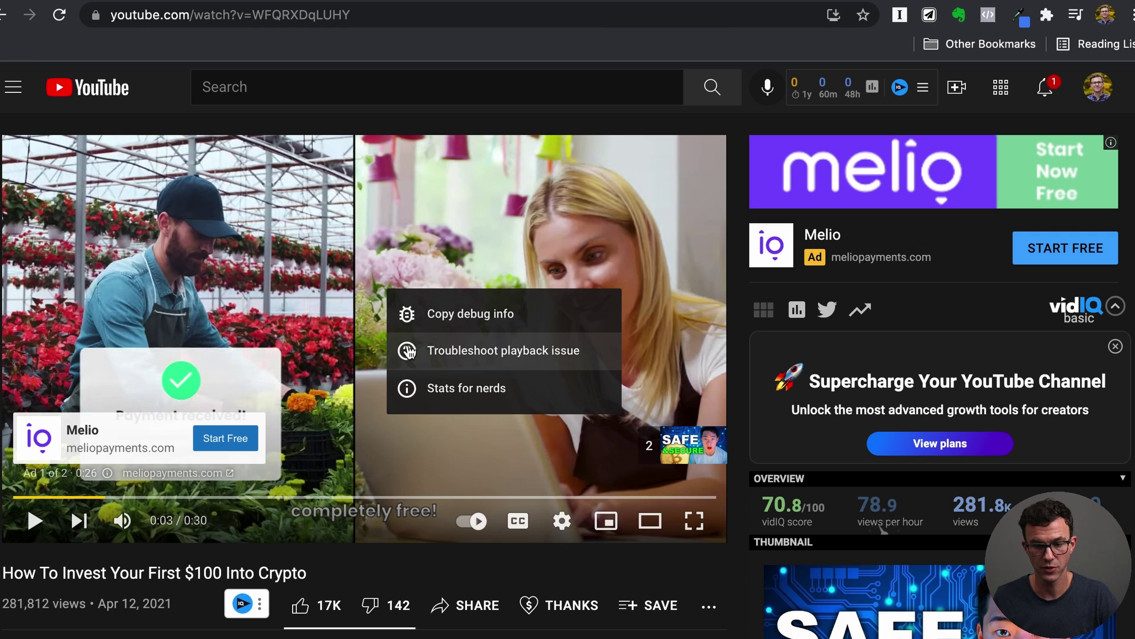
pyautogui.click(448, 390)
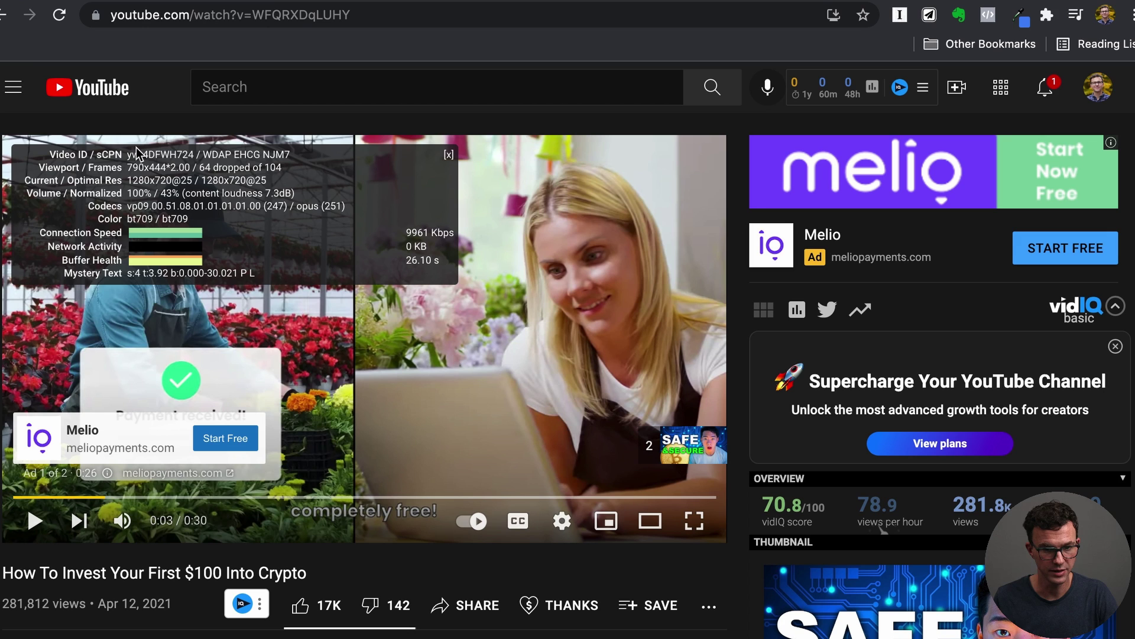
pyautogui.press('super+Tab')
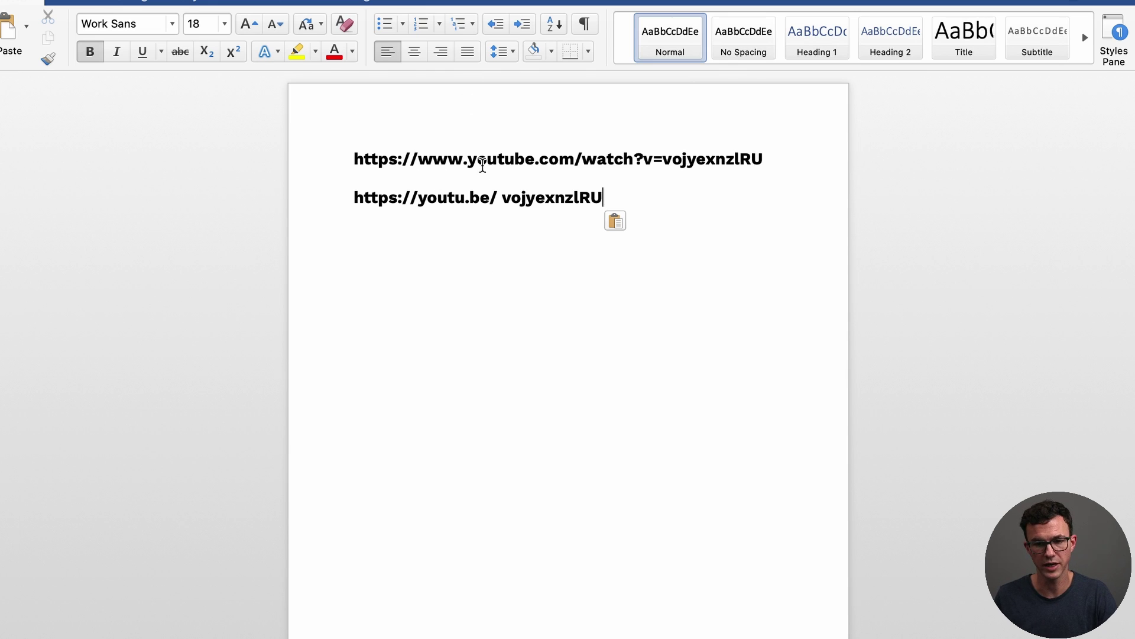
# Remove the stray space and old video ID from the youtu.be short link on line 2
pyautogui.click(506, 201)
pyautogui.press('BackSpace')
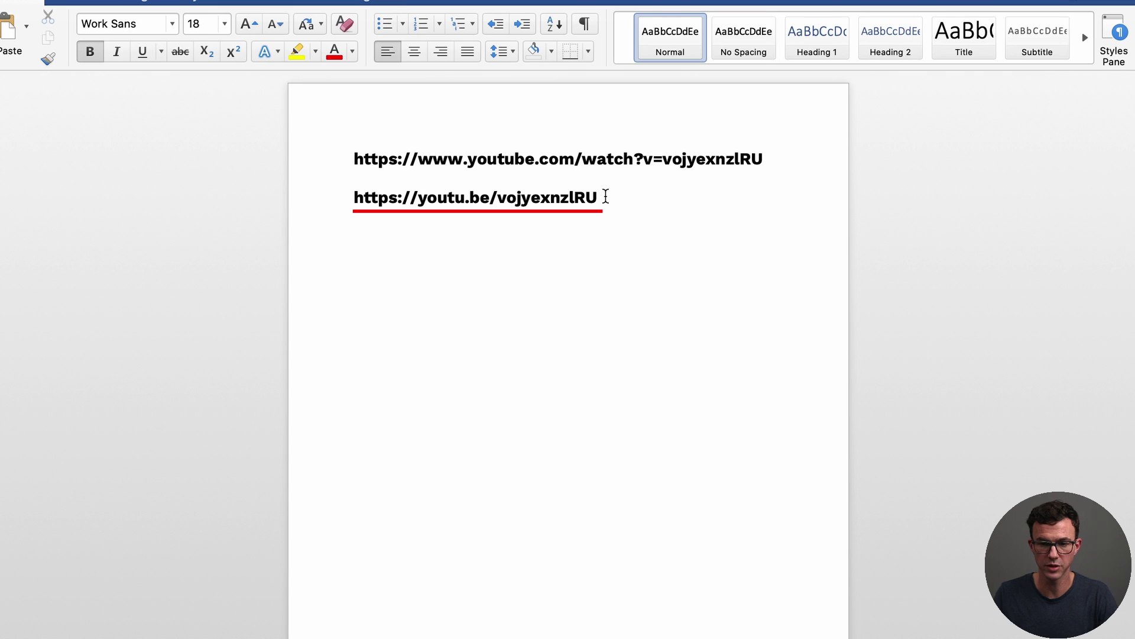
pyautogui.press('Up')
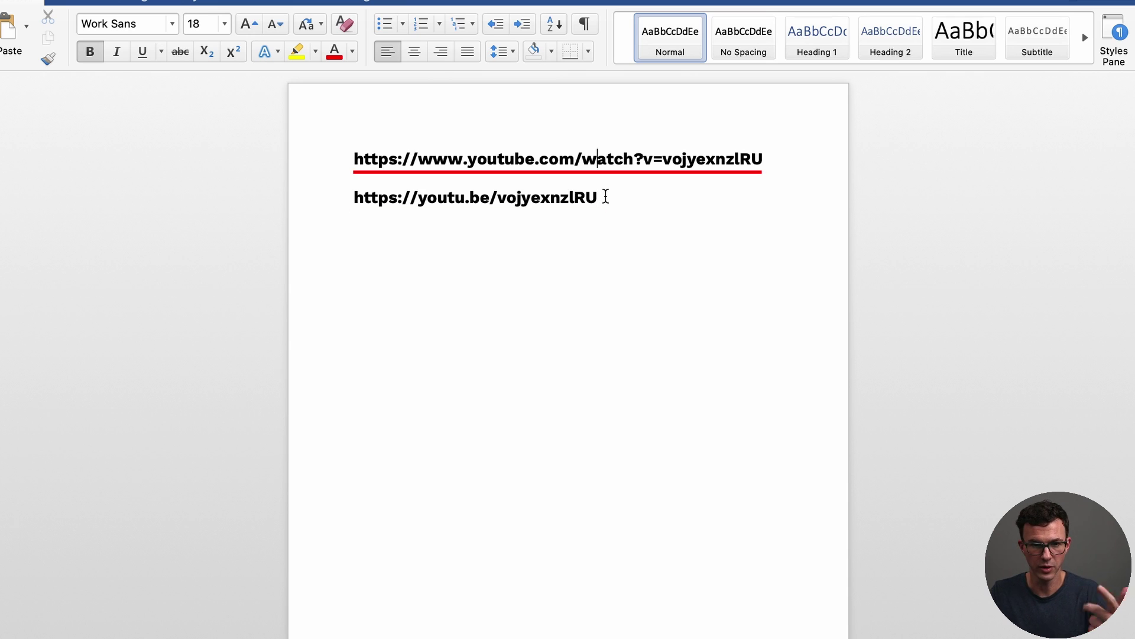
pyautogui.click(605, 196)
pyautogui.press('BackSpace')
pyautogui.press('BackSpace')
pyautogui.press('BackSpace')
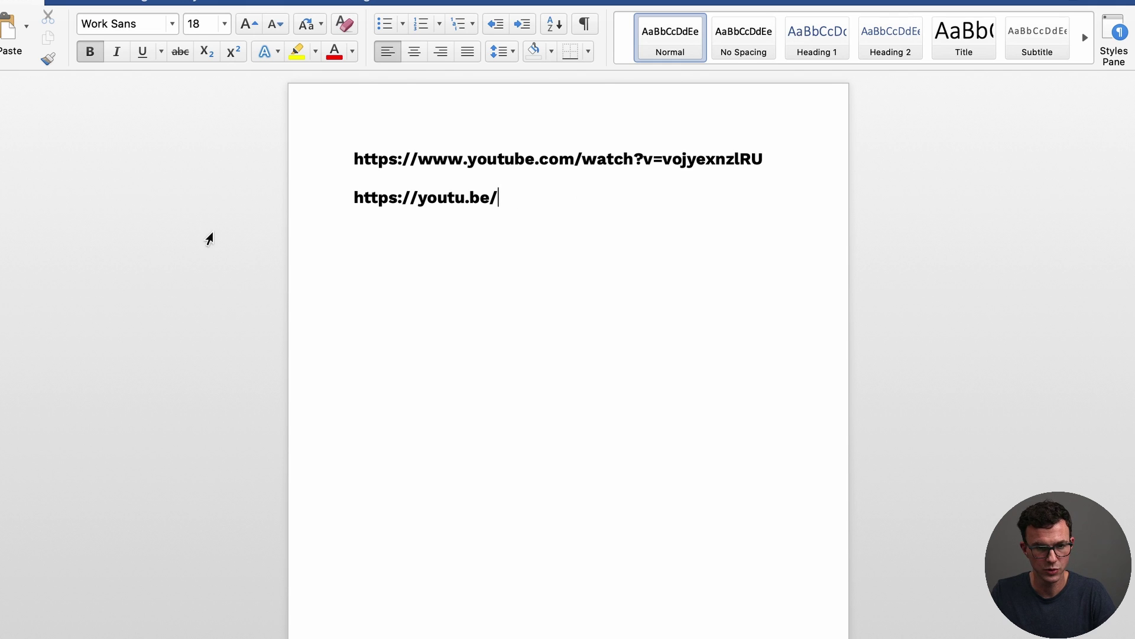
pyautogui.moveTo(90, 11); pyautogui.dragTo(228, 30)
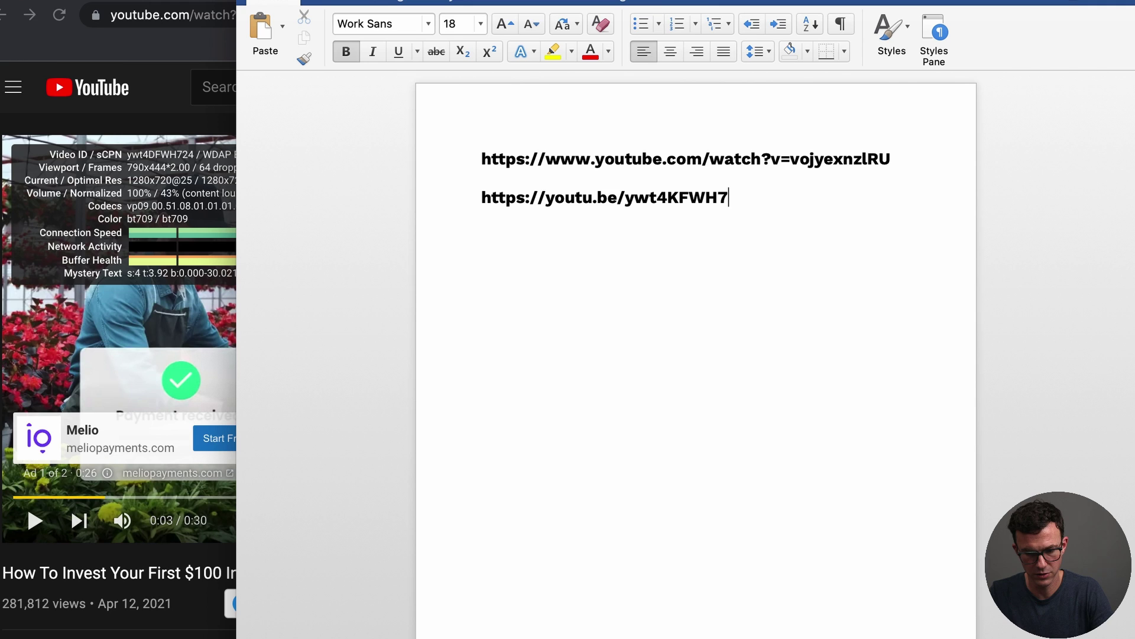
pyautogui.tripleClick(521, 193)
pyautogui.hotkey('ctrl', 'c')
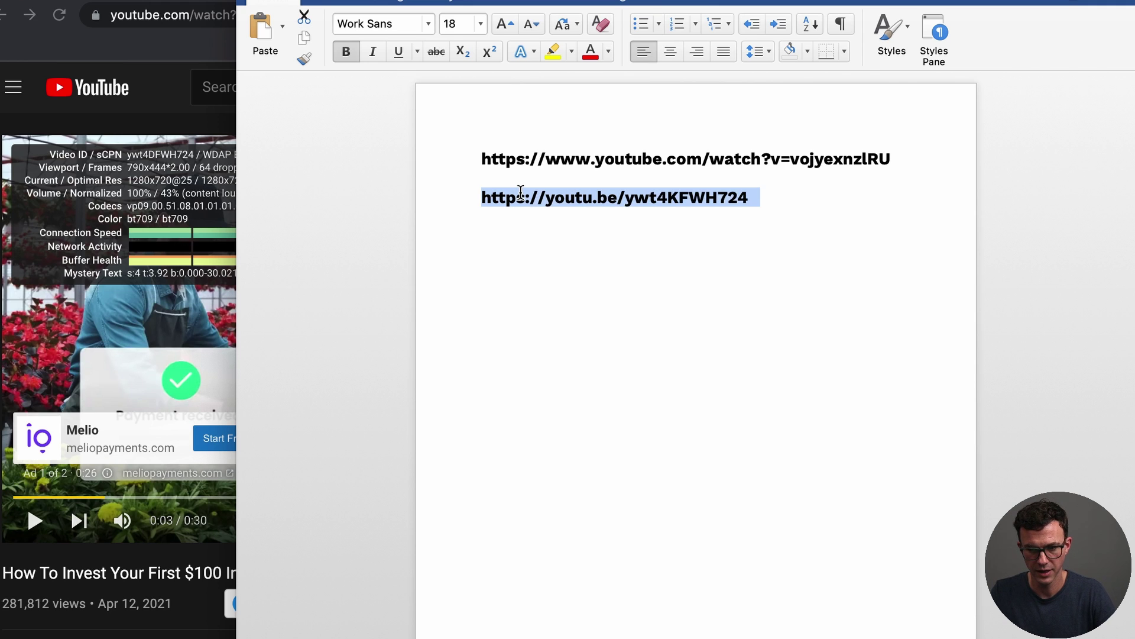
# Test the short link in a new Chrome tab and correct the mistyped K to D
pyautogui.click(160, 93)
pyautogui.hotkey('ctrl', 't')
pyautogui.click(345, 10)
pyautogui.hotkey('ctrl', 'v')
pyautogui.press('Return')
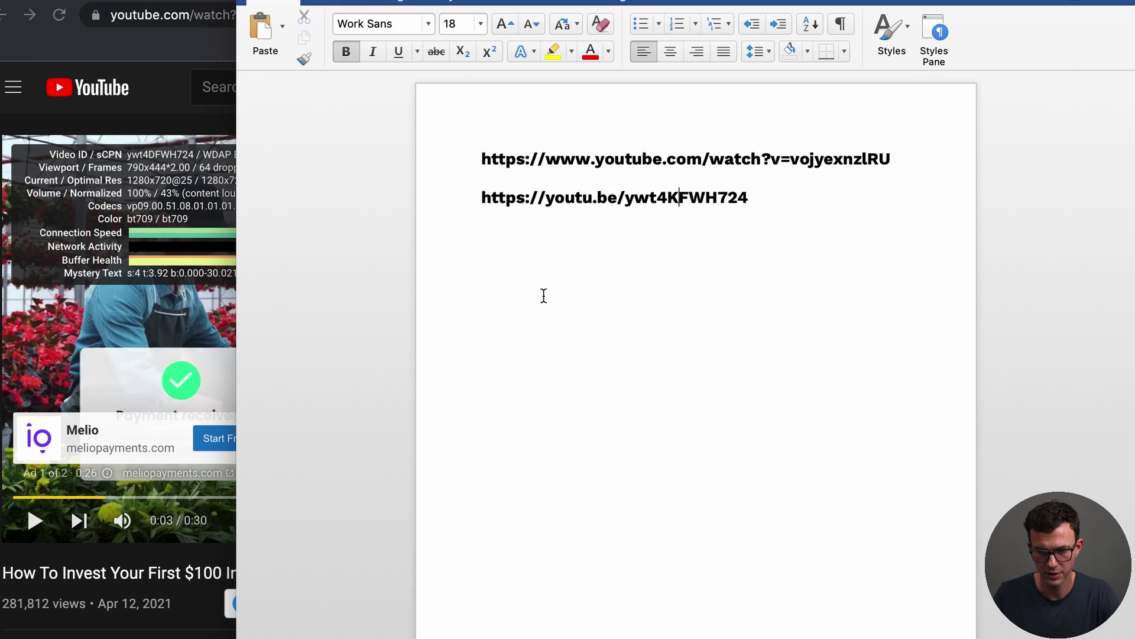
pyautogui.press('BackSpace')
pyautogui.write('D')
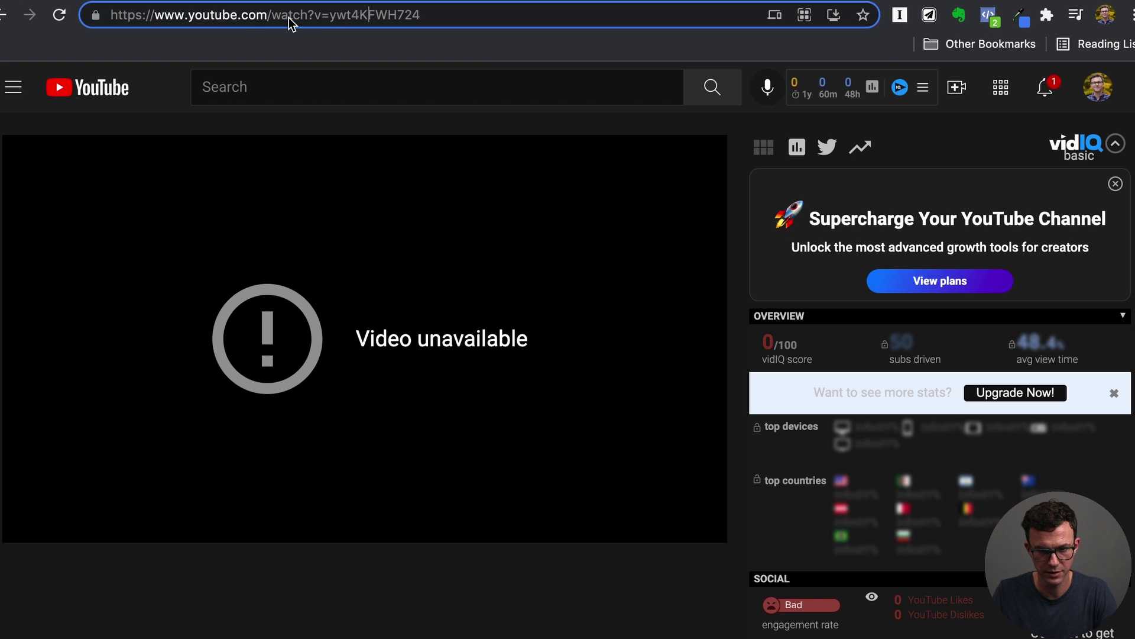
# Load the corrected ID to open the unlisted Melio ACH Payments ad, pause it, and return to Word
pyautogui.write('DFWH724')
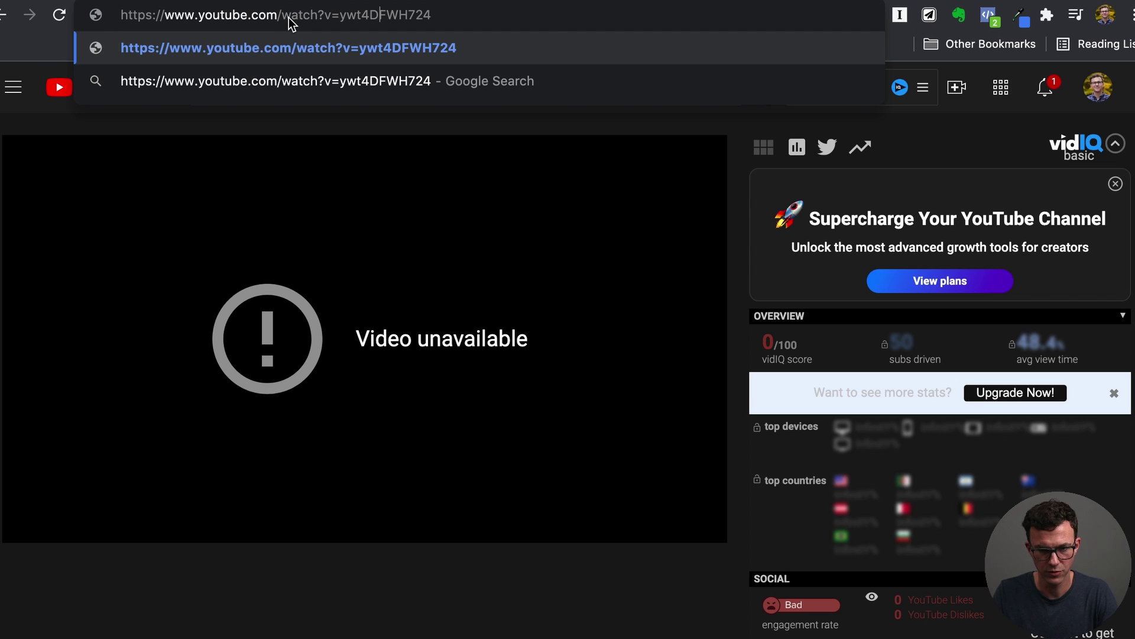
pyautogui.press('Return')
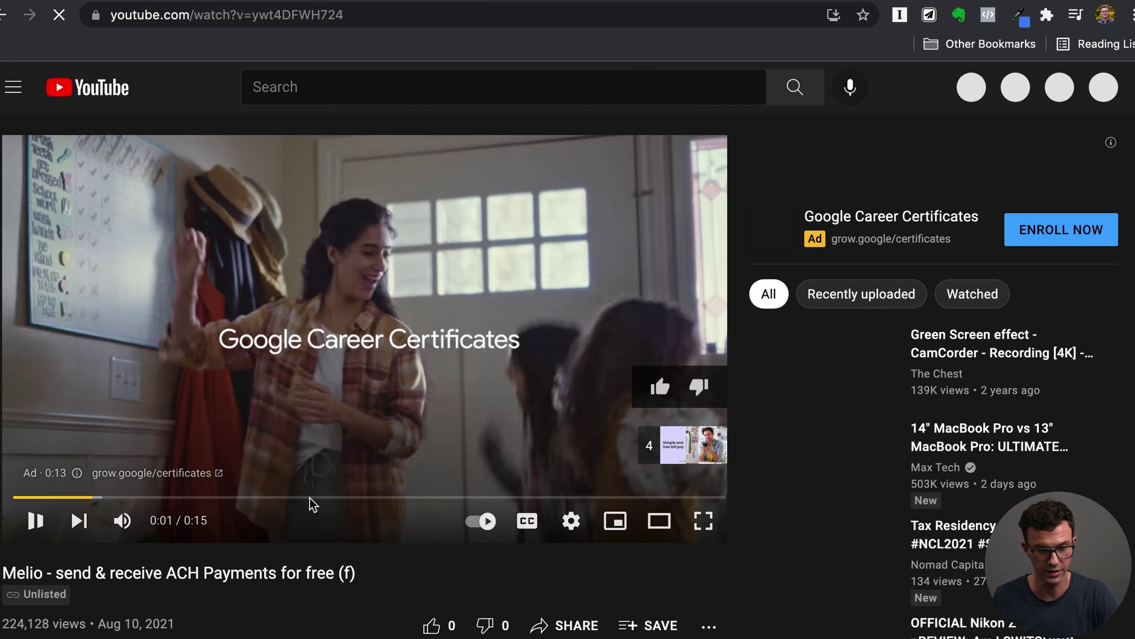
pyautogui.scroll(-3, 339, 540)
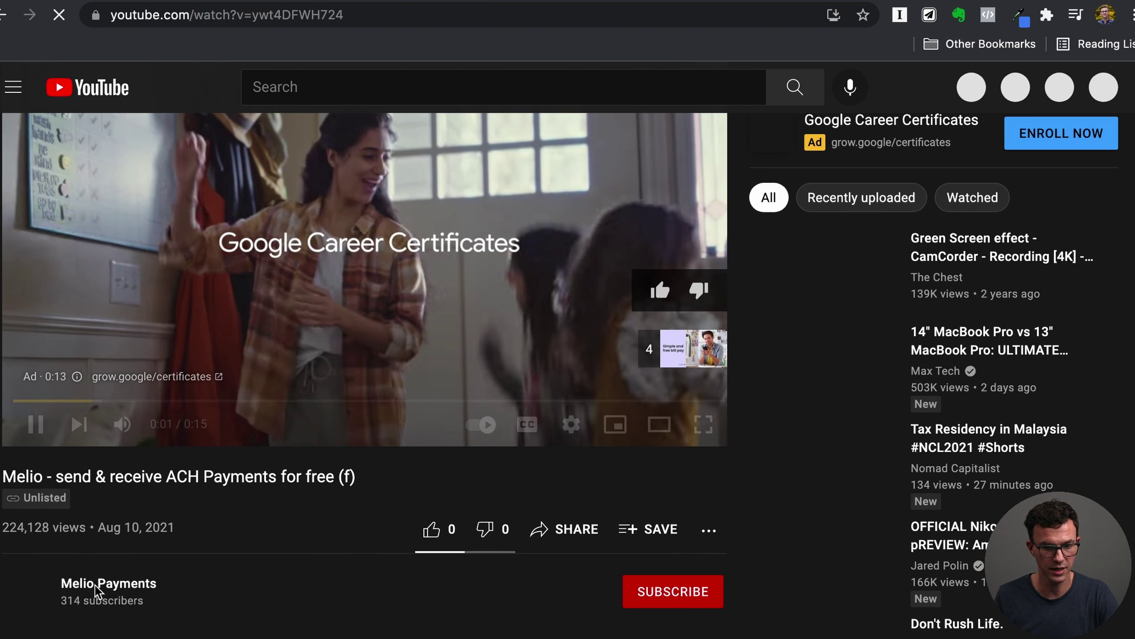
pyautogui.scroll(1, 95, 606)
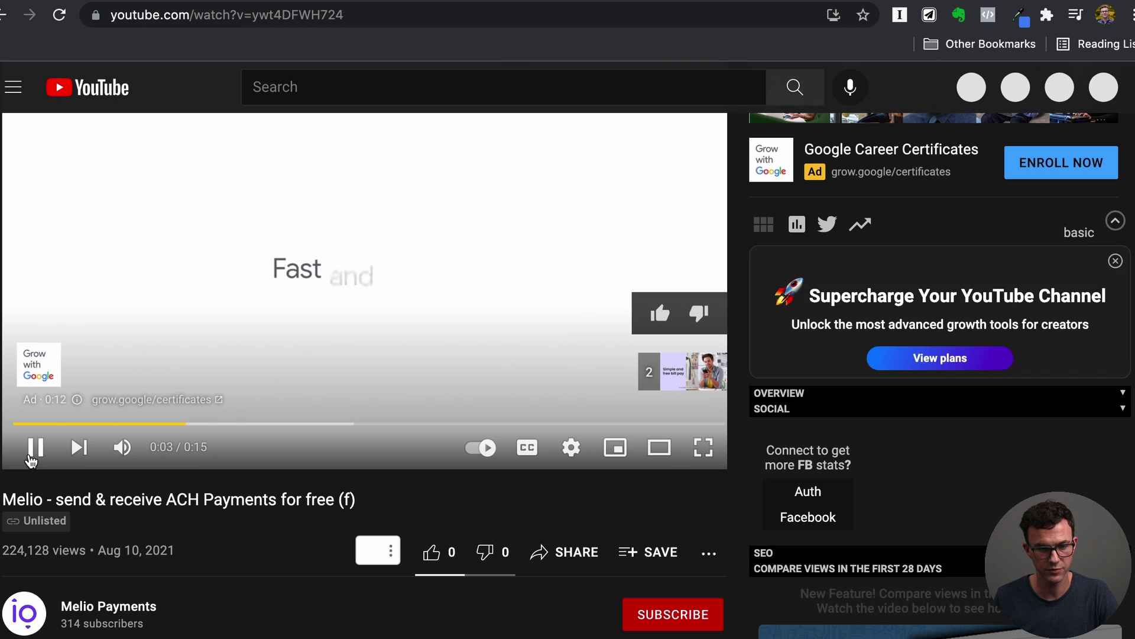
pyautogui.click(36, 449)
pyautogui.press('super+Tab')
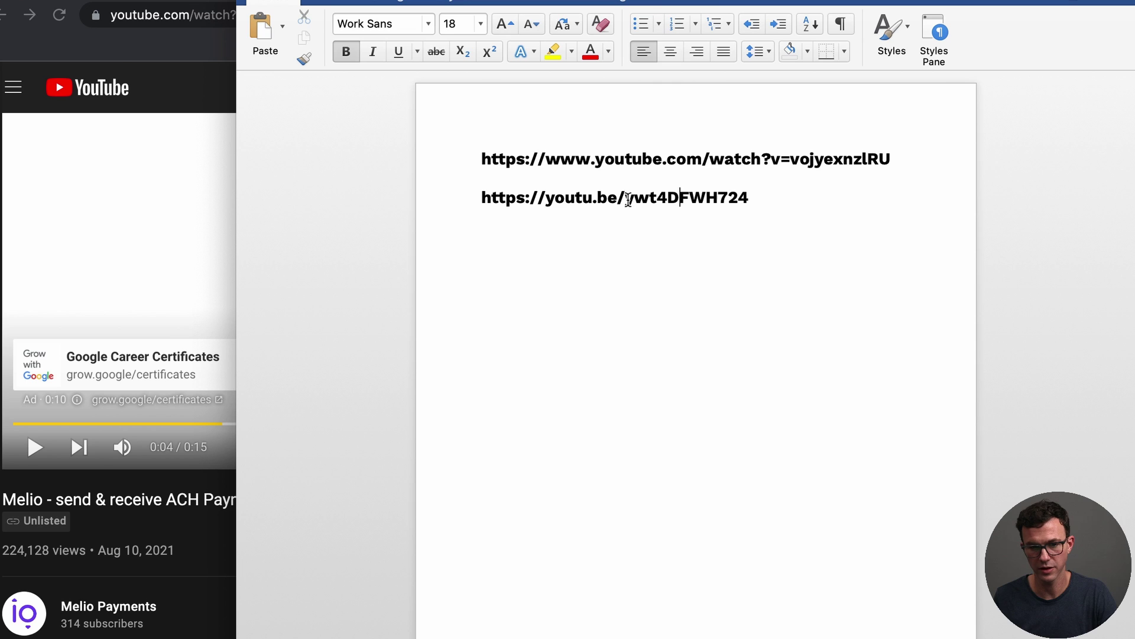
# Close Stats for nerds on the crypto video and copy the player's debug info
pyautogui.press('super+Tab')
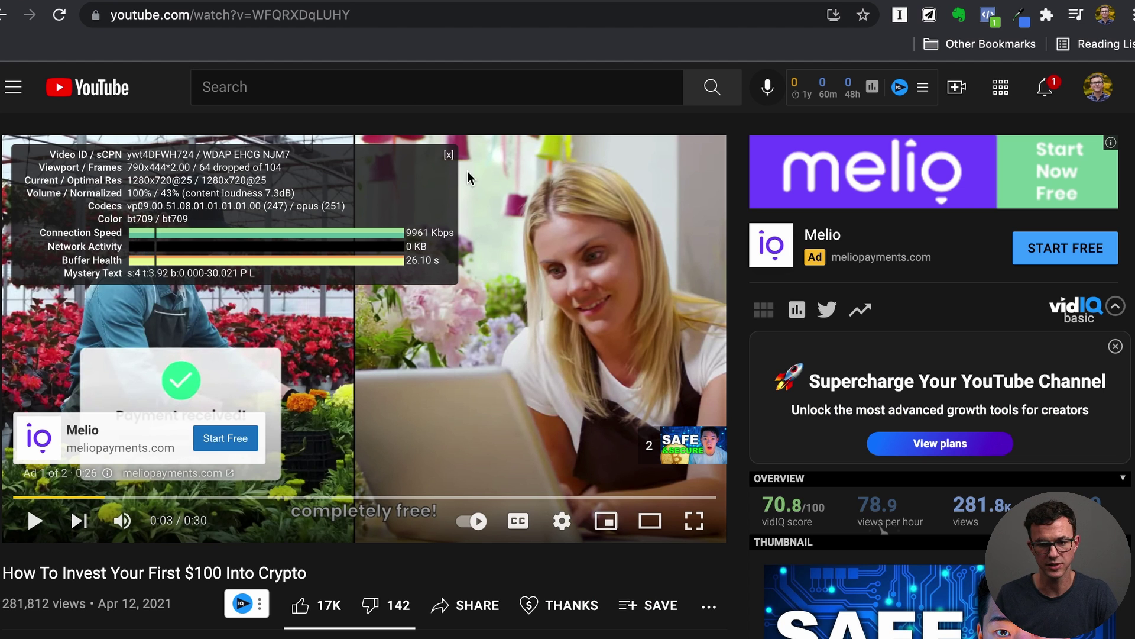
pyautogui.click(448, 155)
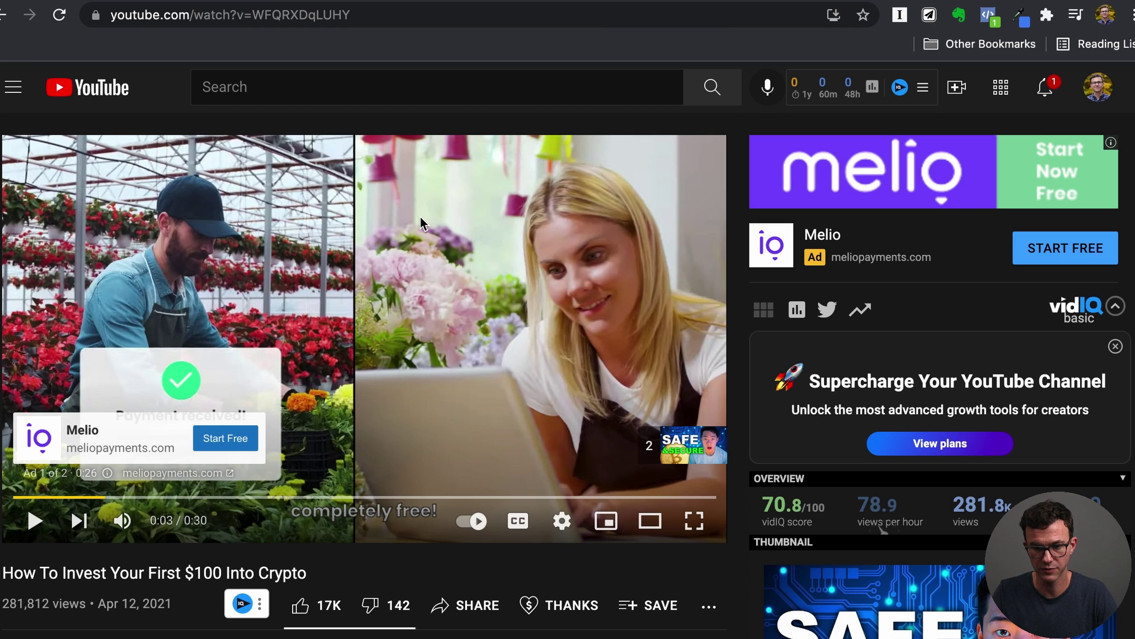
pyautogui.rightClick(429, 268)
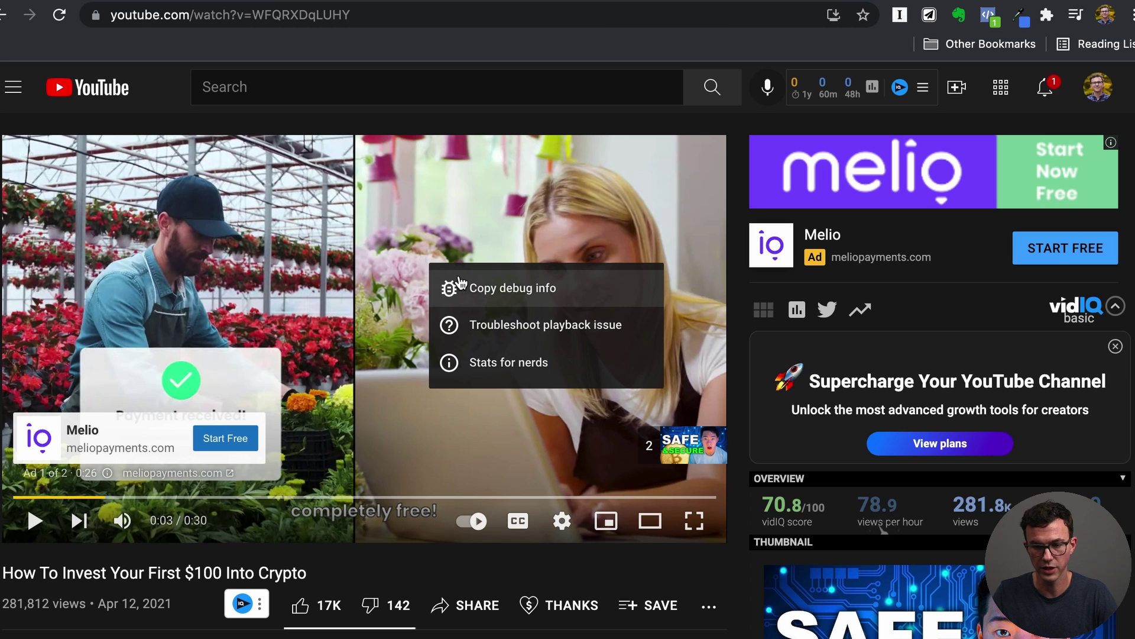
pyautogui.click(480, 288)
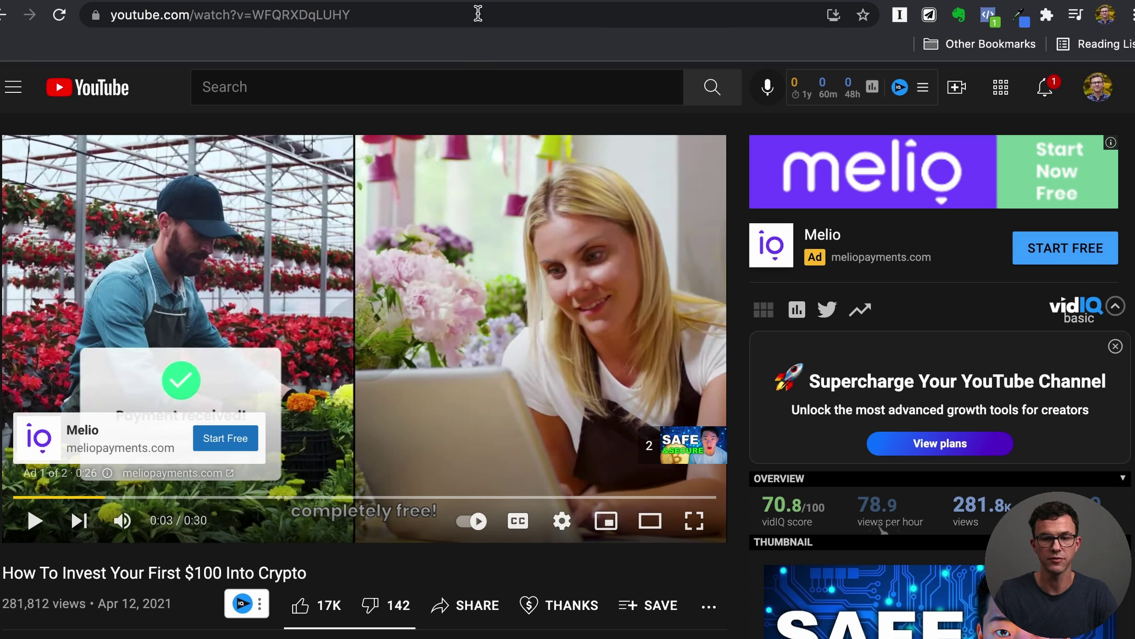
pyautogui.click(513, 2)
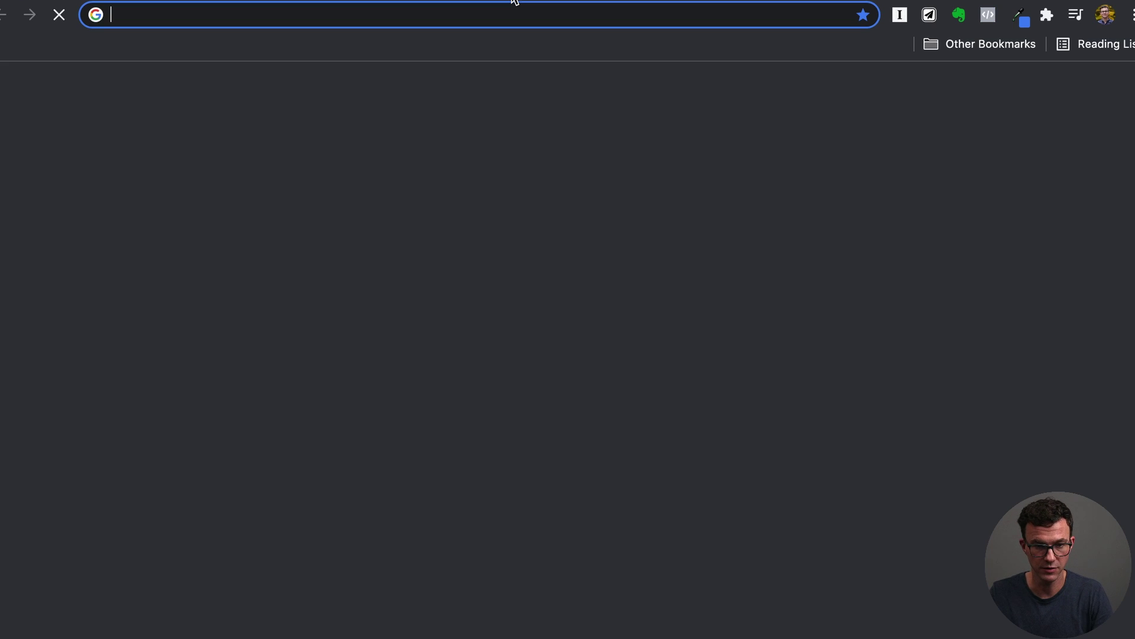
pyautogui.write('adleg.com/debug')
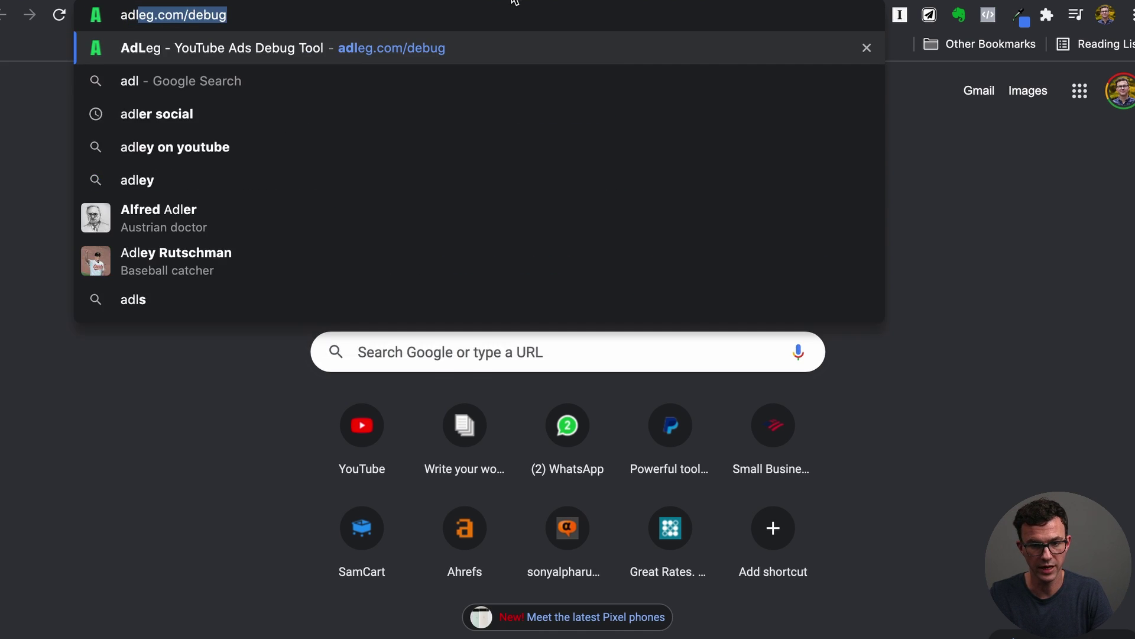
pyautogui.press('Return')
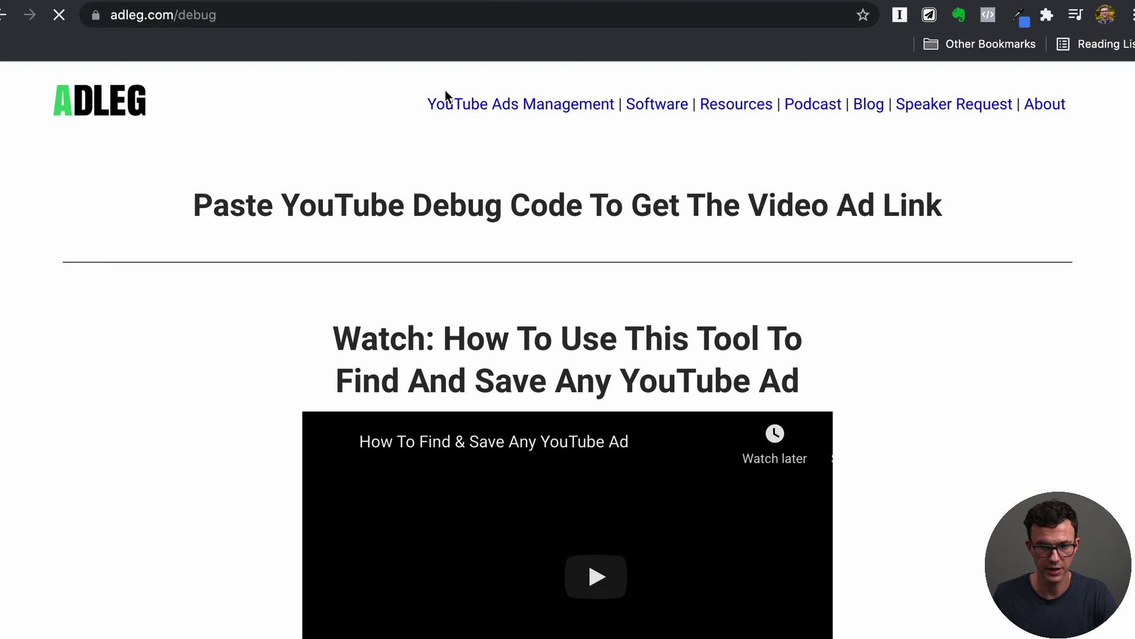
pyautogui.click(427, 279)
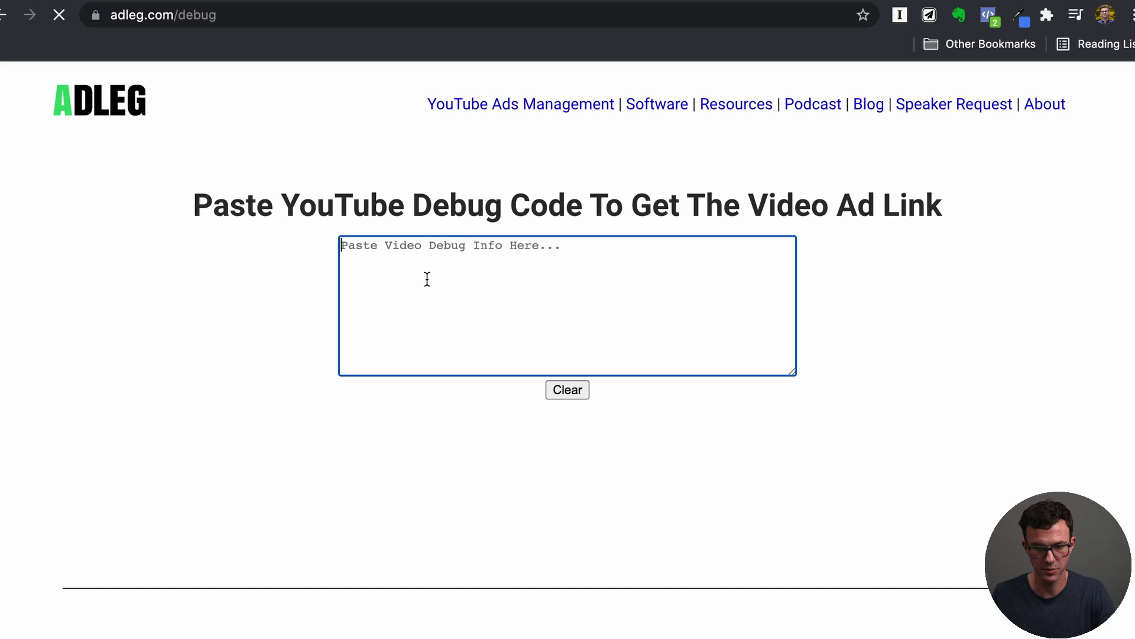
pyautogui.press('super+v')
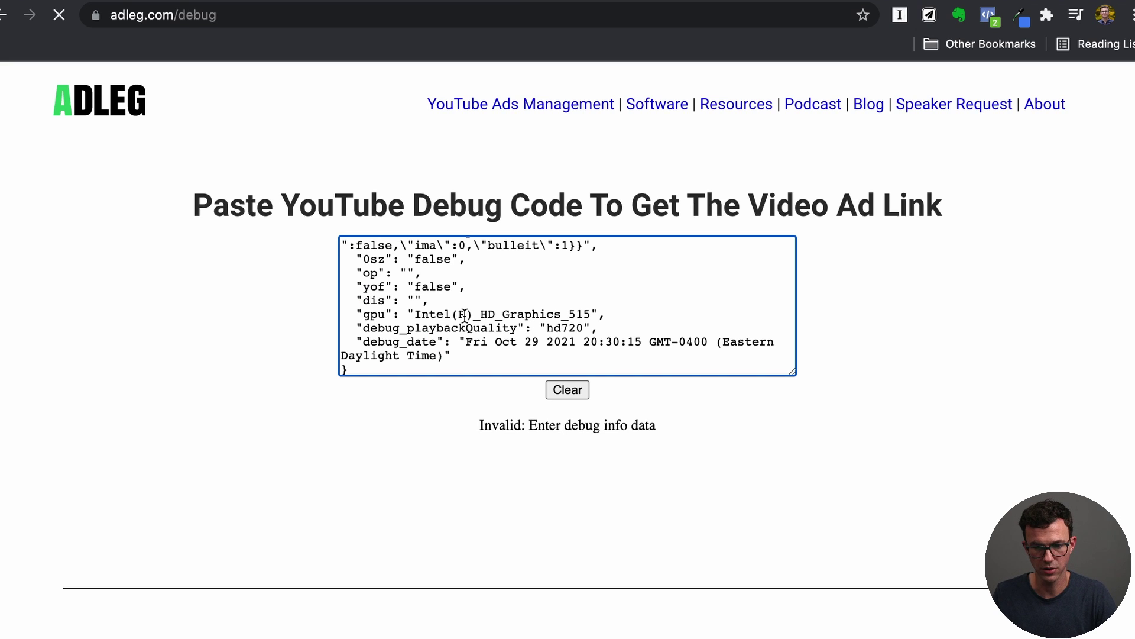
pyautogui.press('Return')
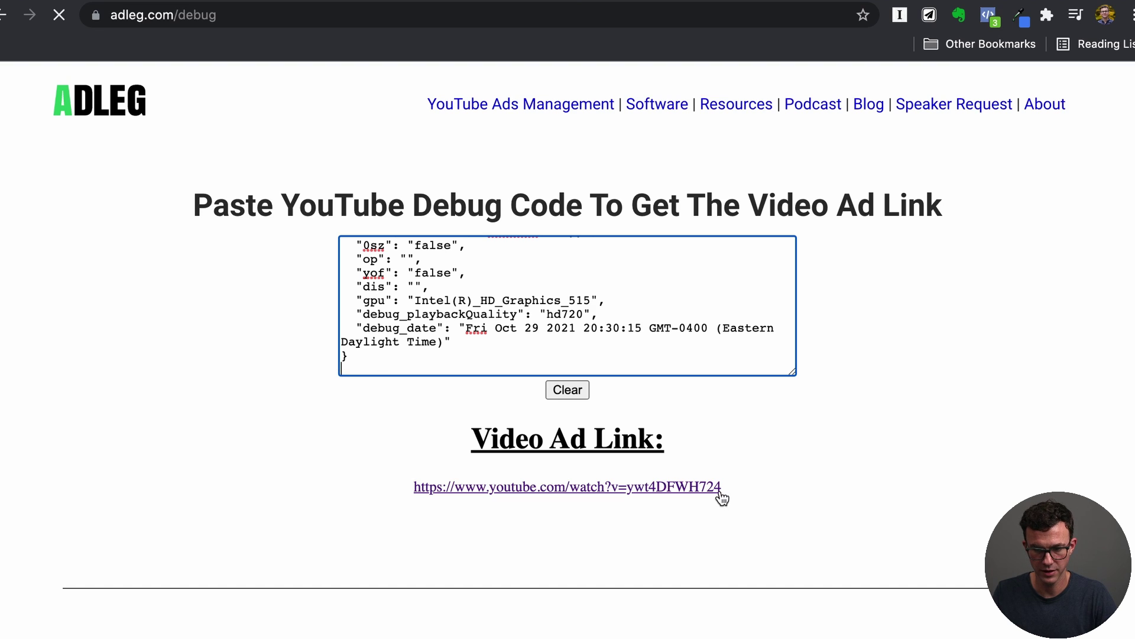
pyautogui.moveTo(709, 486); pyautogui.dragTo(399, 485)
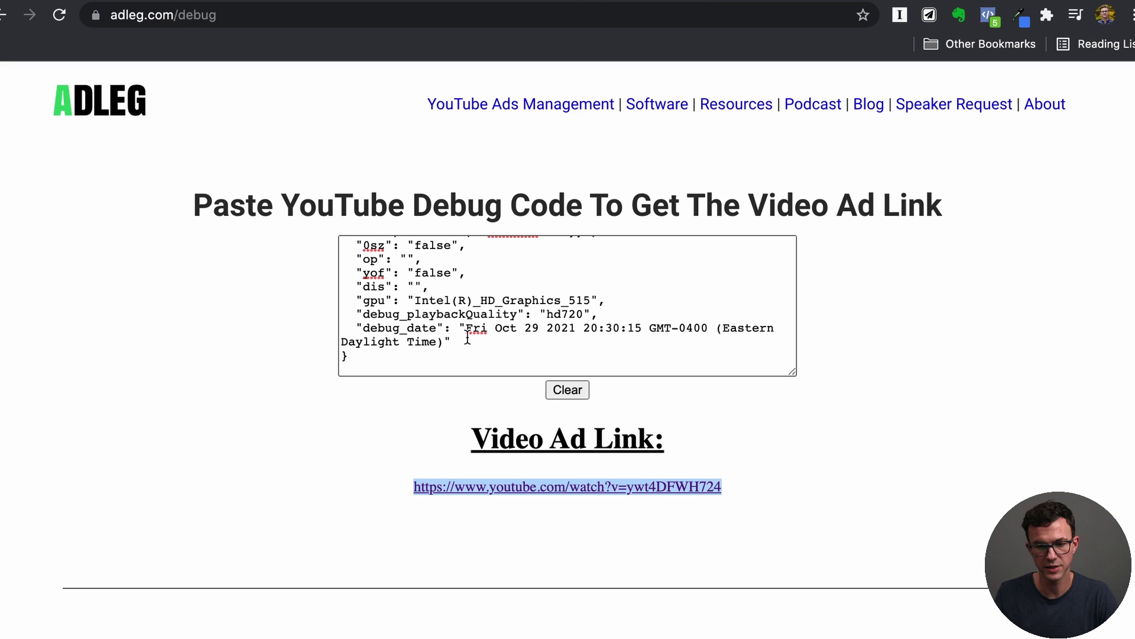
# Search the debug code for 'id' to confirm addocid ywt4DFWH724, then reselect the video ad link
pyautogui.scroll(15, 444, 261)
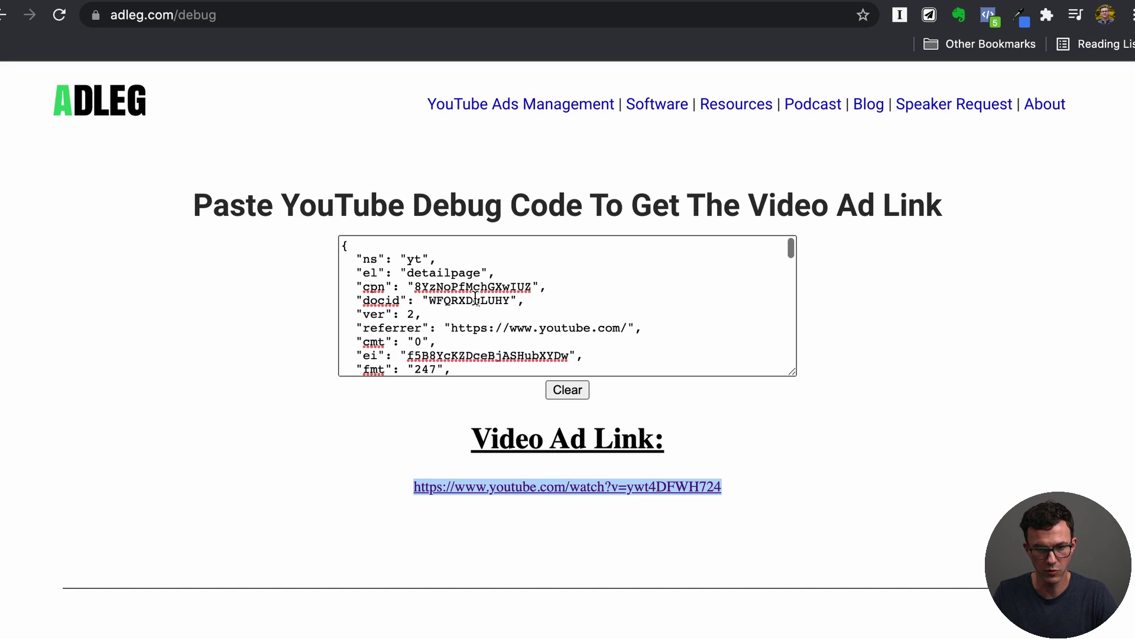
pyautogui.scroll(-2, 475, 300)
pyautogui.press('super+f')
pyautogui.write('id')
pyautogui.press('Return')
pyautogui.press('Return')
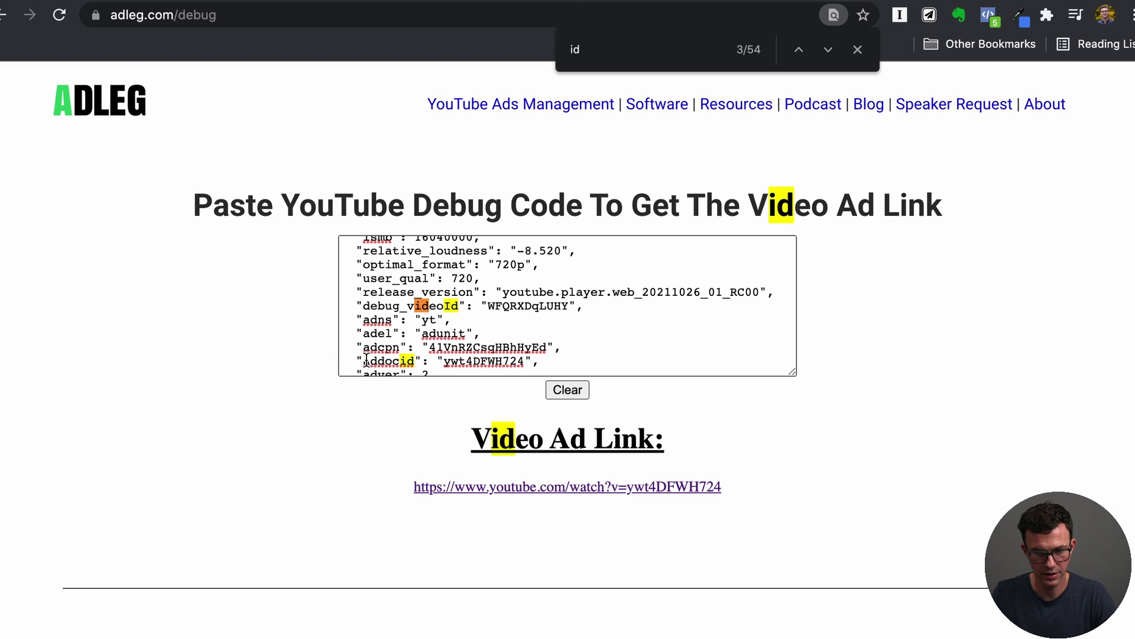
pyautogui.moveTo(444, 360); pyautogui.dragTo(525, 343)
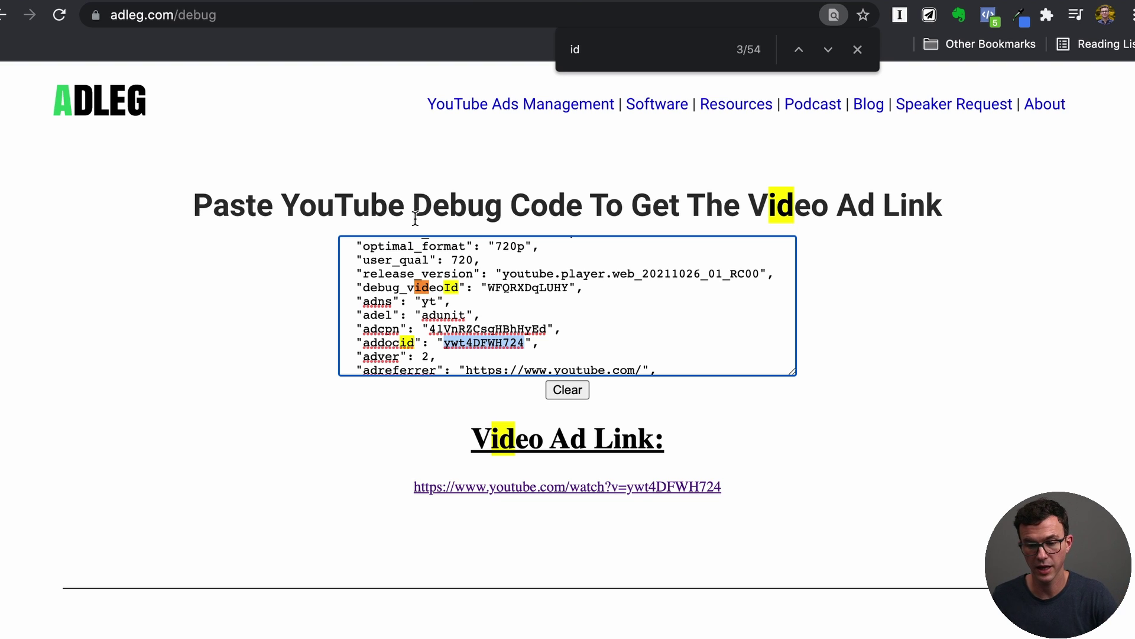
pyautogui.moveTo(754, 487); pyautogui.dragTo(435, 467)
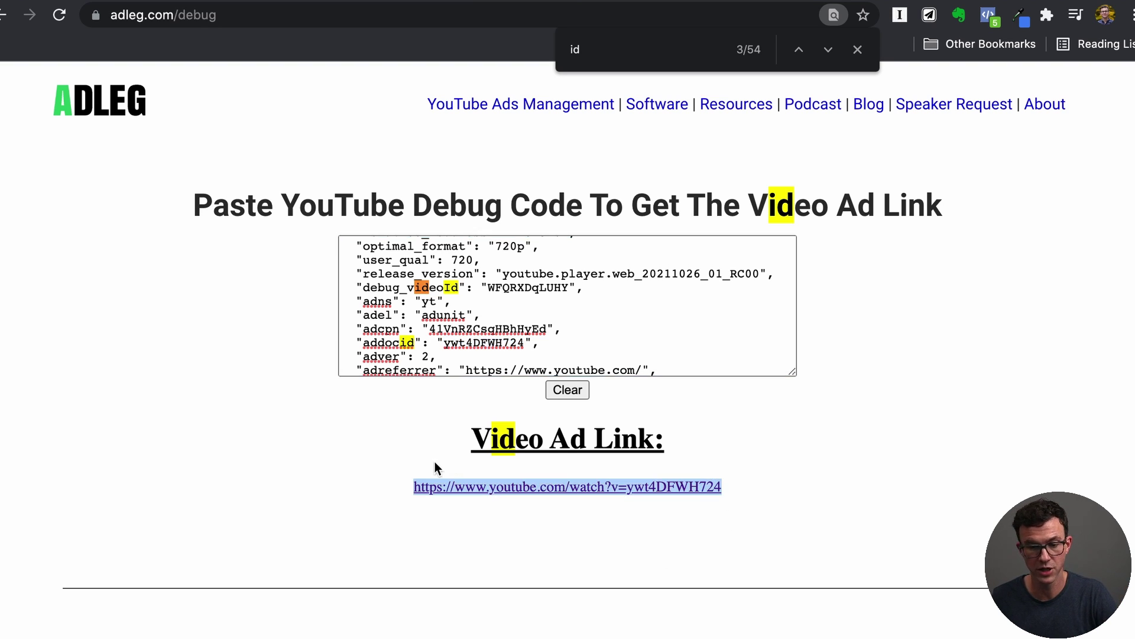
pyautogui.press('super+Tab')
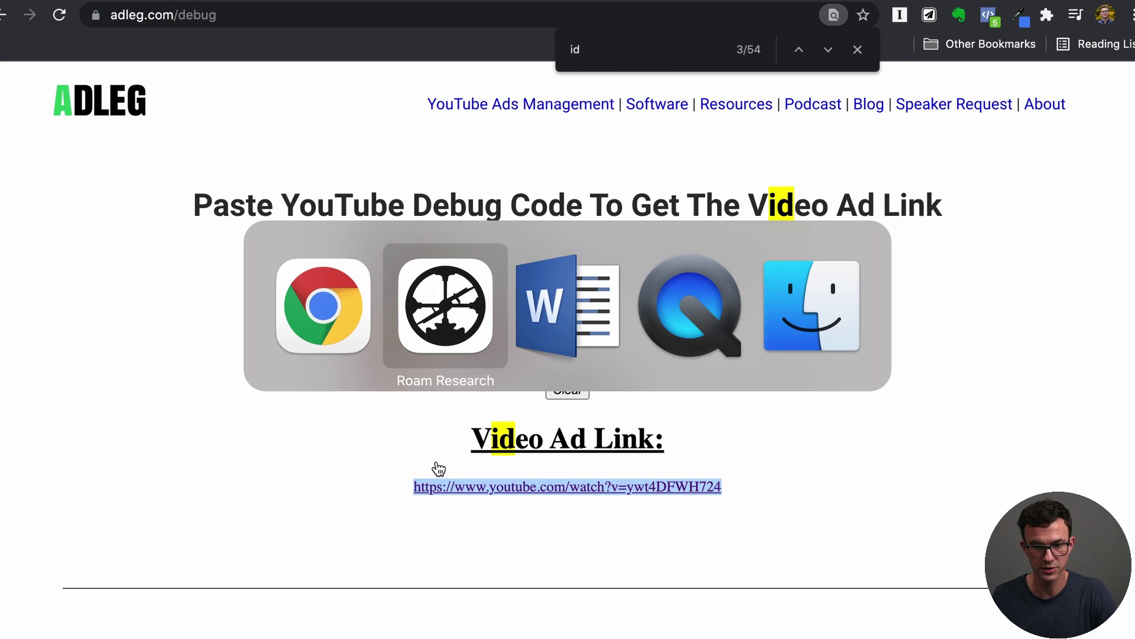
# Paste the ad link into an empty block with the indented note 'melio payments (great CTA)'
pyautogui.click(388, 142)
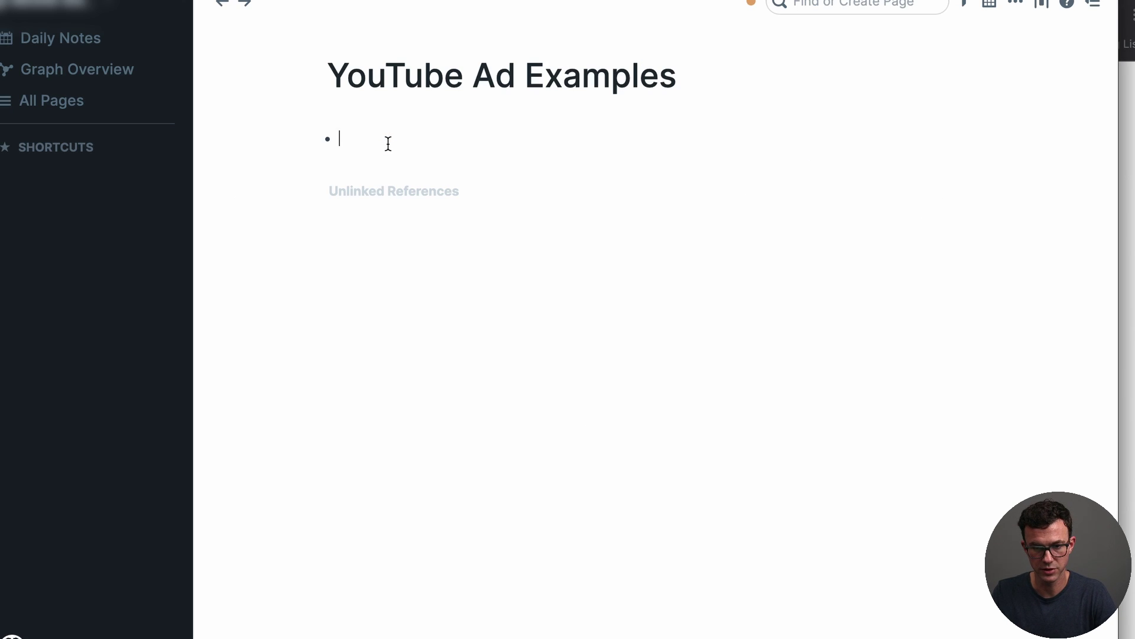
pyautogui.press('super+v')
pyautogui.press('Return')
pyautogui.press('Tab')
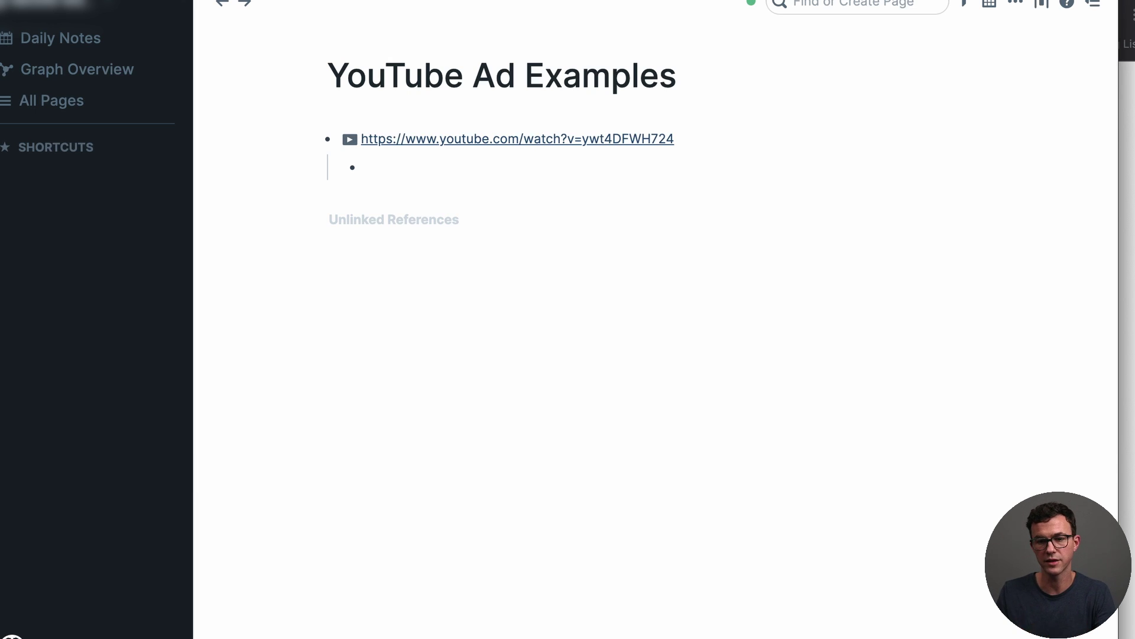
pyautogui.write('melio payments (great ')
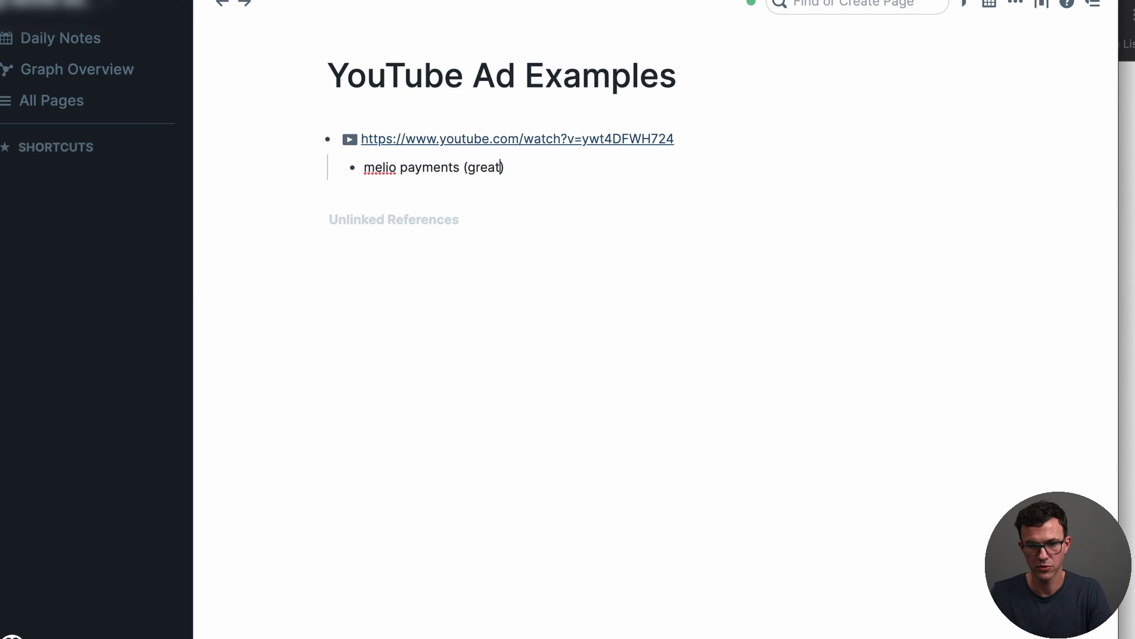
pyautogui.write('CT')
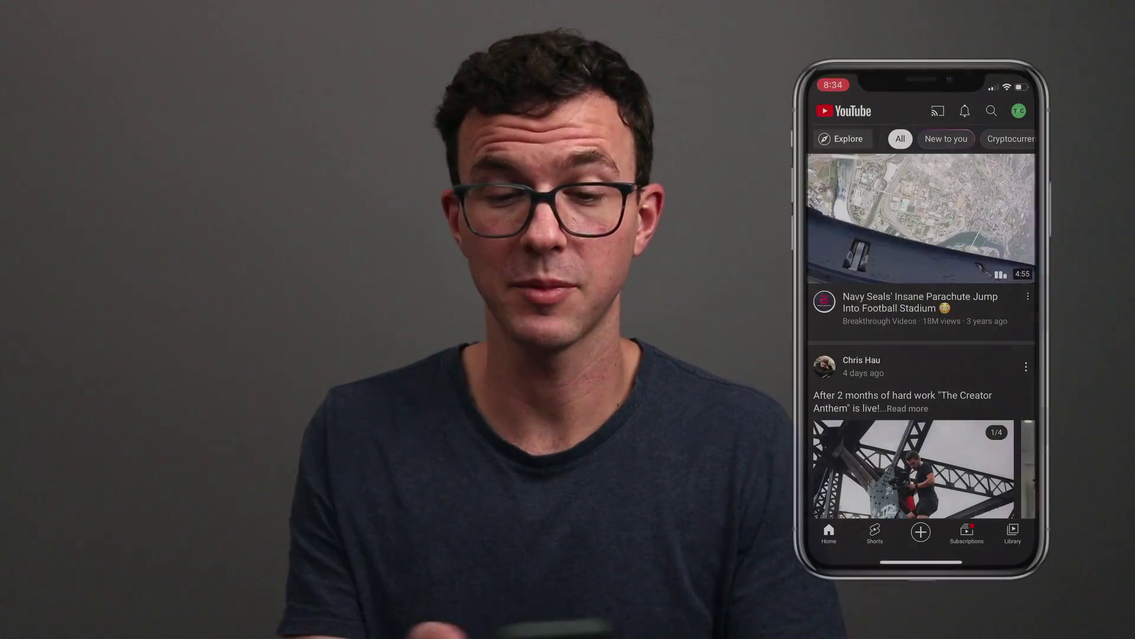
# Scroll the phone feed and open the Humbled Trader stock-trading video
pyautogui.scroll(-10, 922, 332)
pyautogui.scroll(-6, 921, 355)
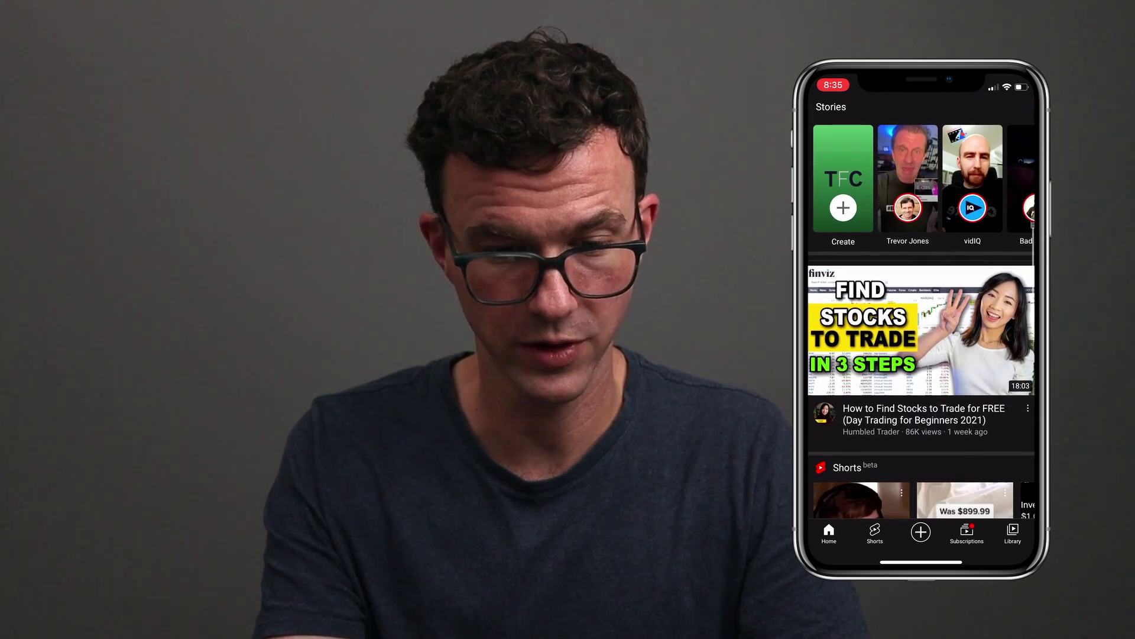
pyautogui.click(923, 417)
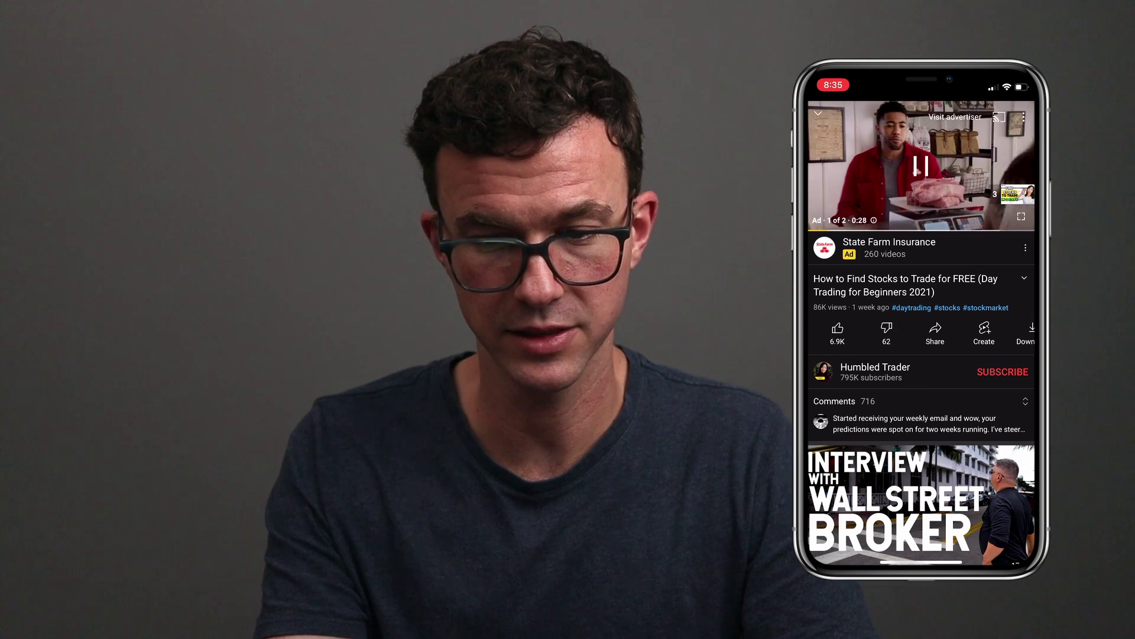
# Copy the State Farm ad's link through the player's options Share menu
pyautogui.click(921, 165)
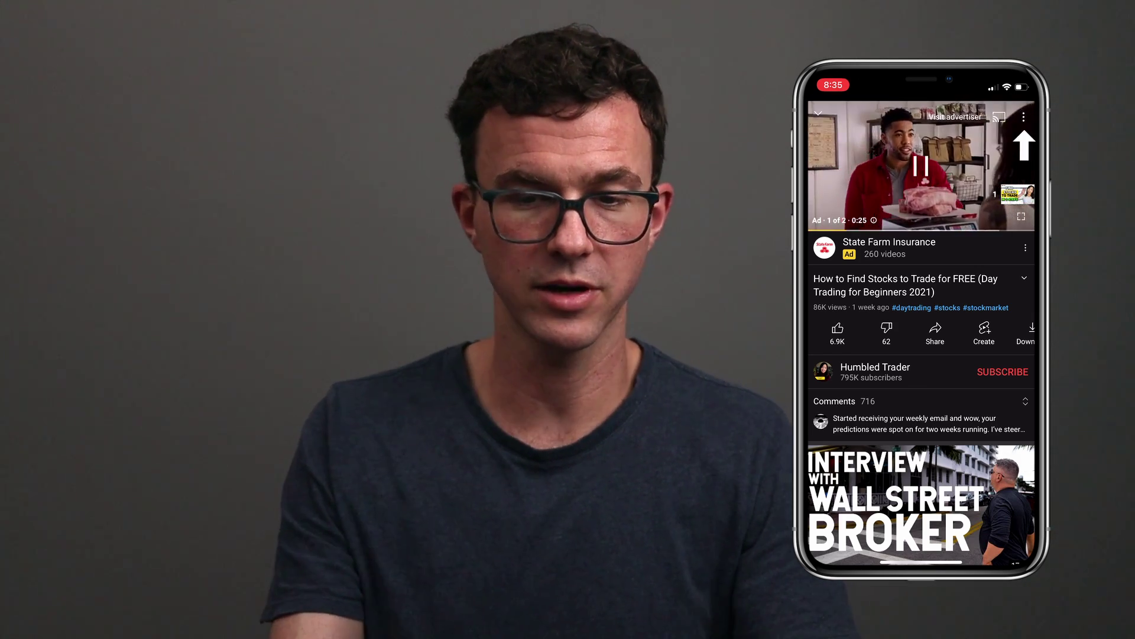
pyautogui.click(1023, 117)
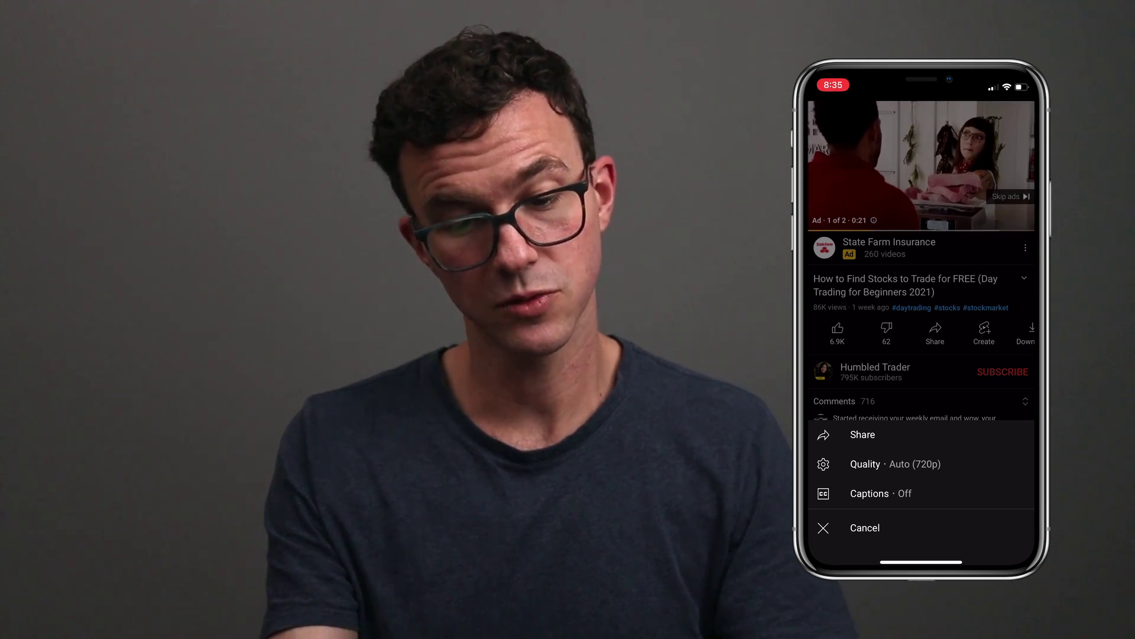
pyautogui.click(863, 434)
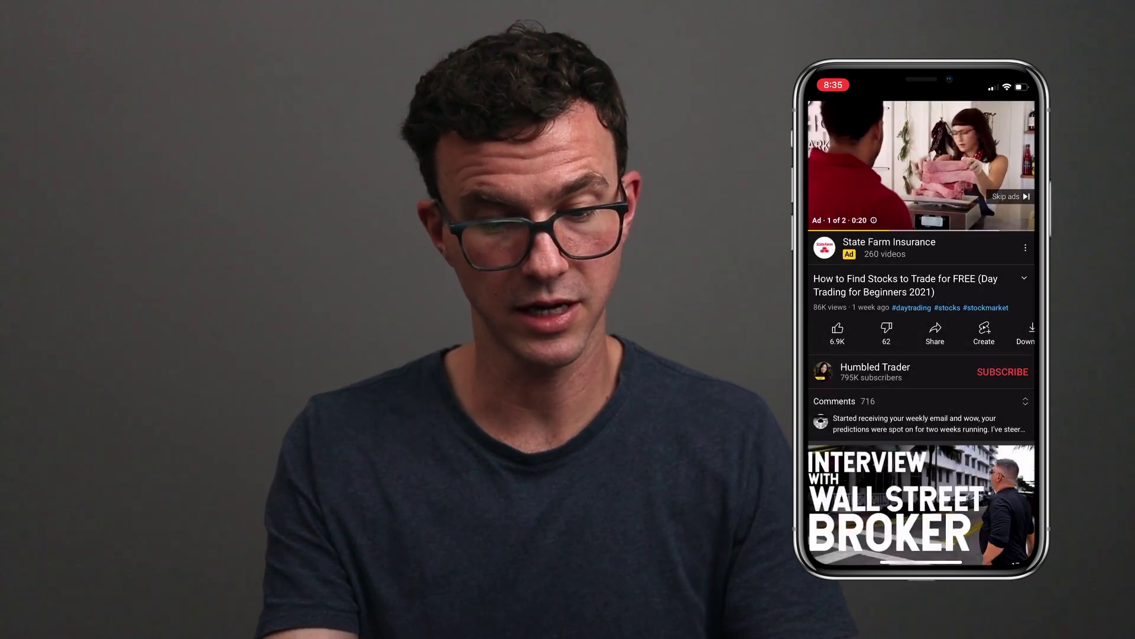
pyautogui.hscroll(5, 922, 467)
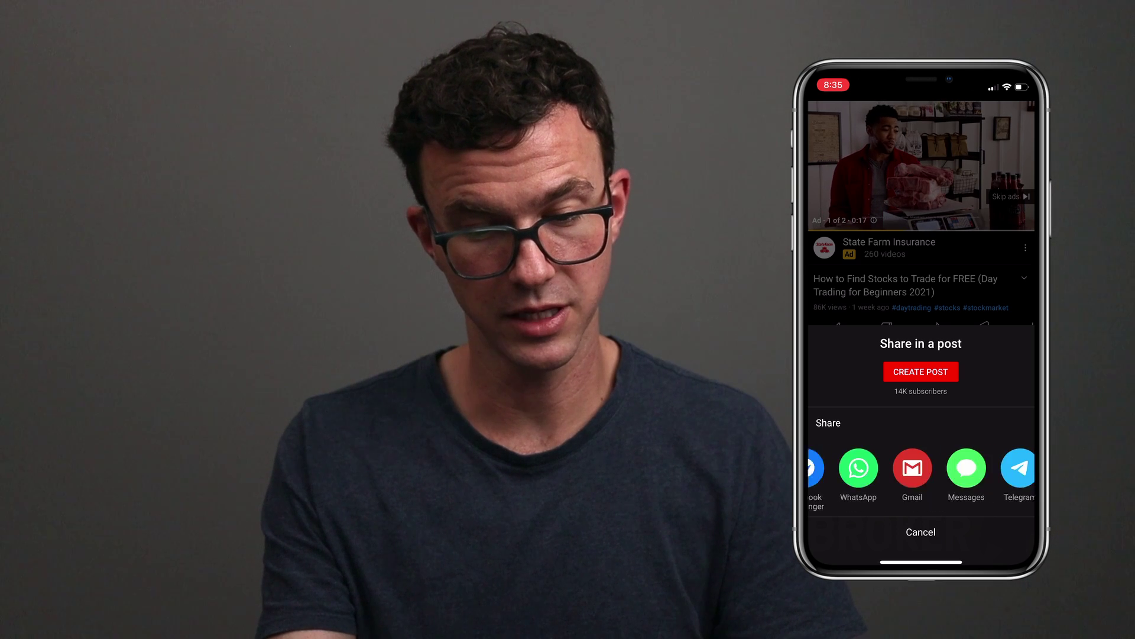
pyautogui.hscroll(-5, 921, 468)
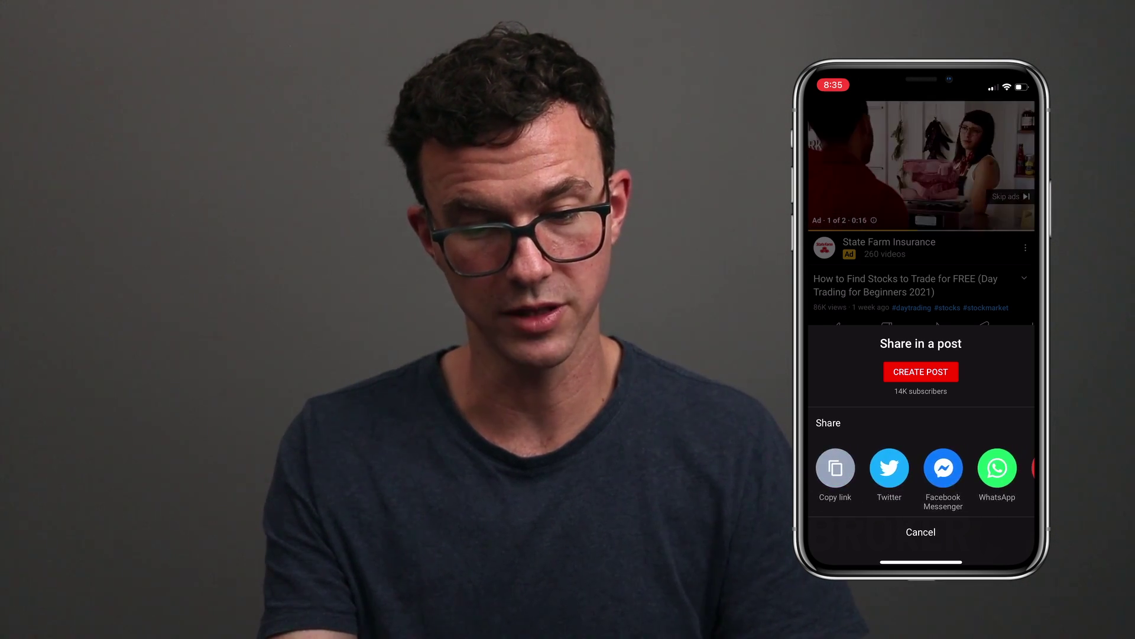
pyautogui.click(842, 468)
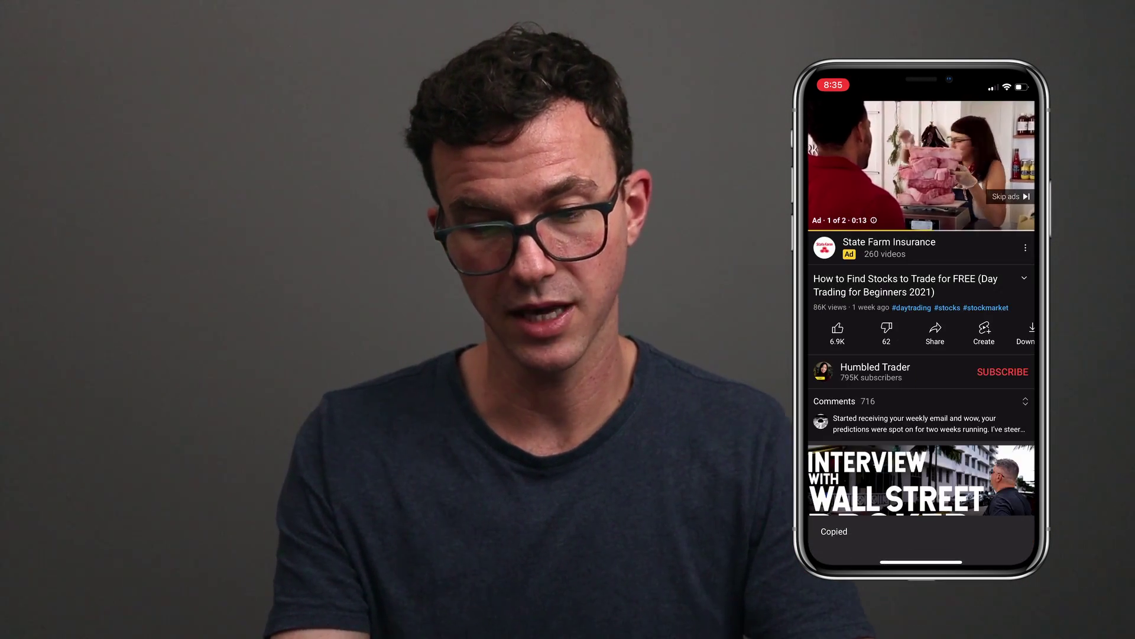